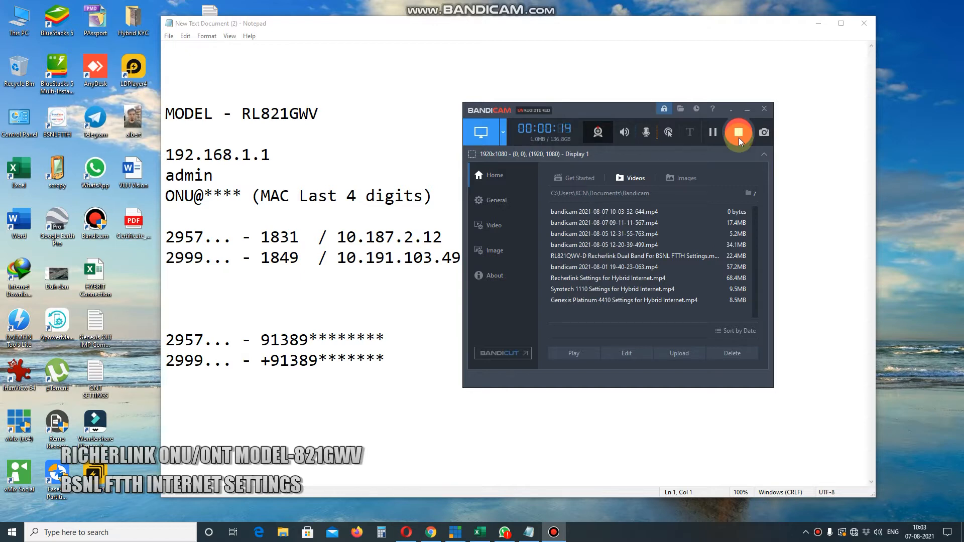
pyautogui.click(383, 34)
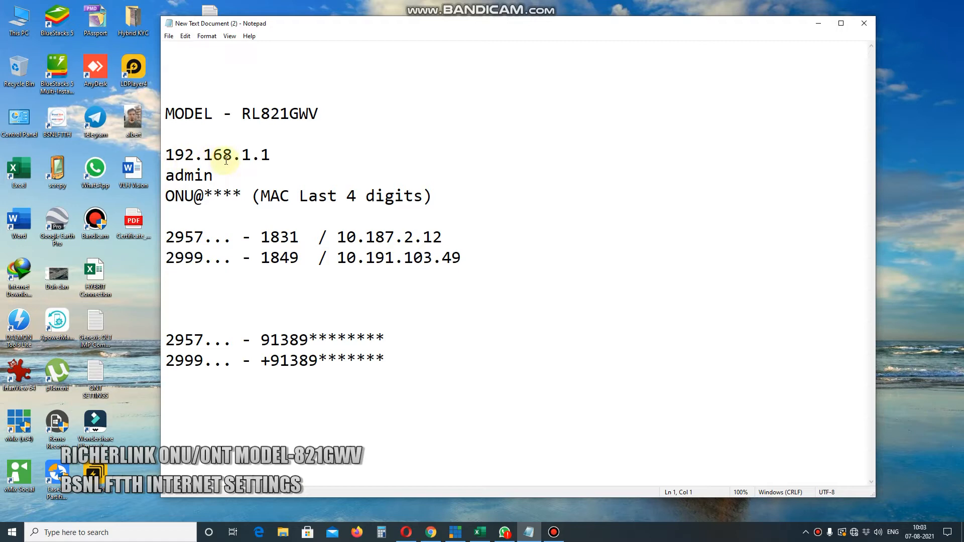
pyautogui.click(432, 528)
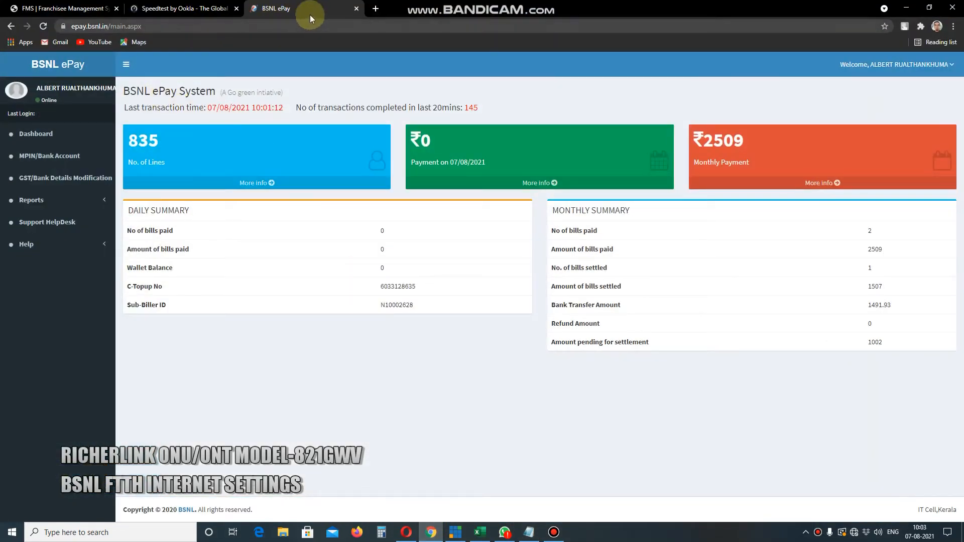
pyautogui.click(906, 8)
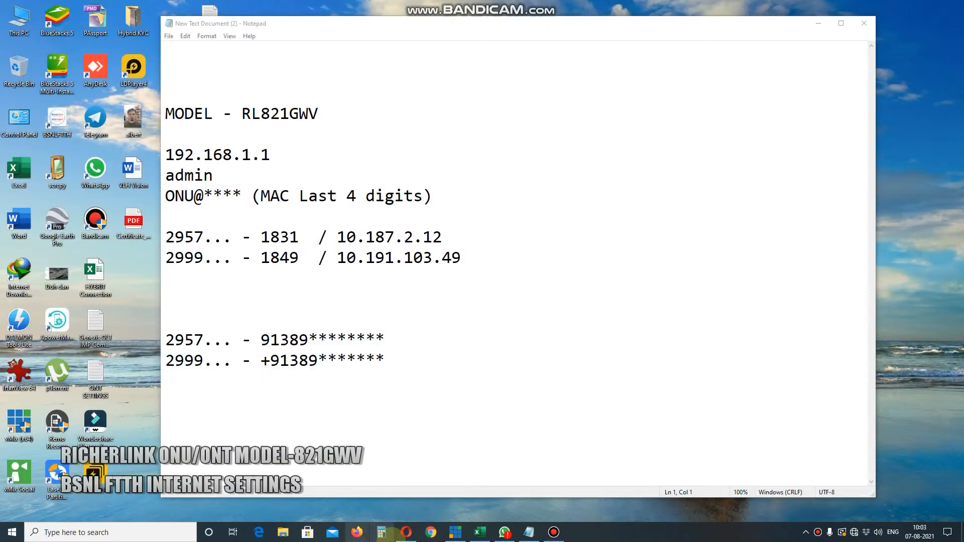
# Switch to Opera and open the router's login page at 192.168.1.1.
pyautogui.click(406, 532)
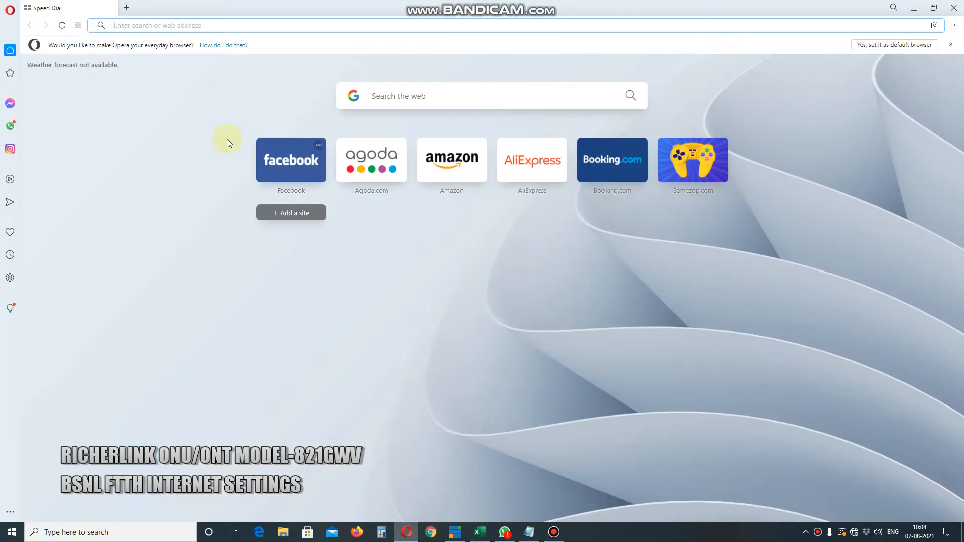
pyautogui.write('192.')
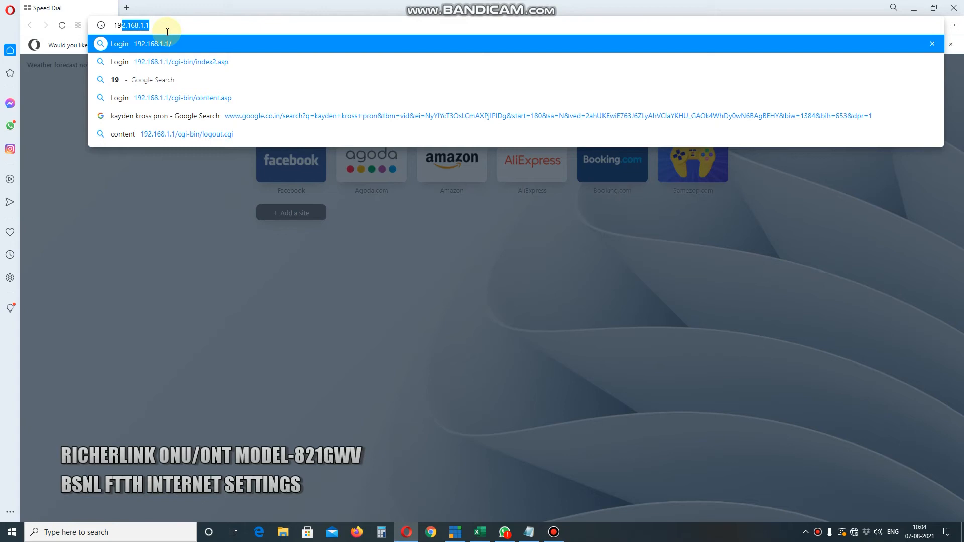
pyautogui.write('168.1.1')
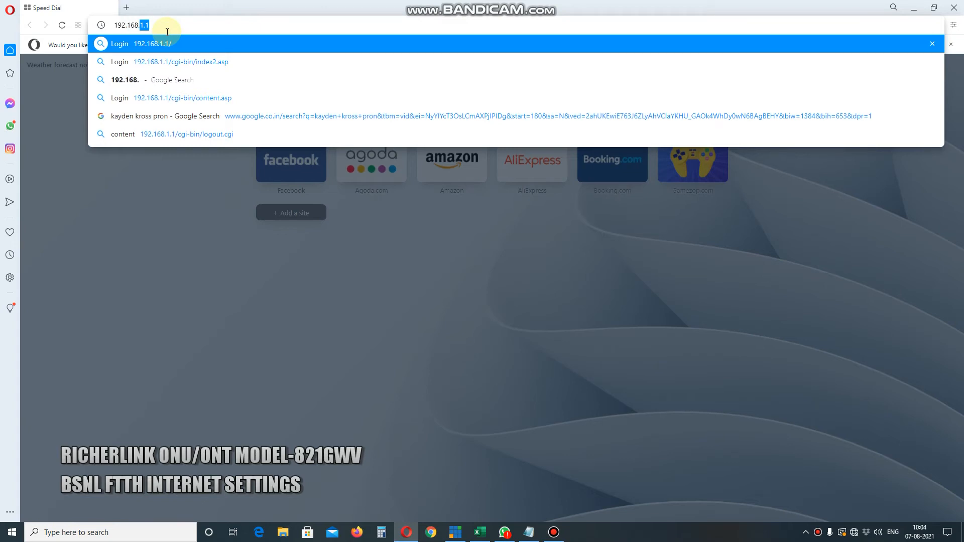
pyautogui.press('Return')
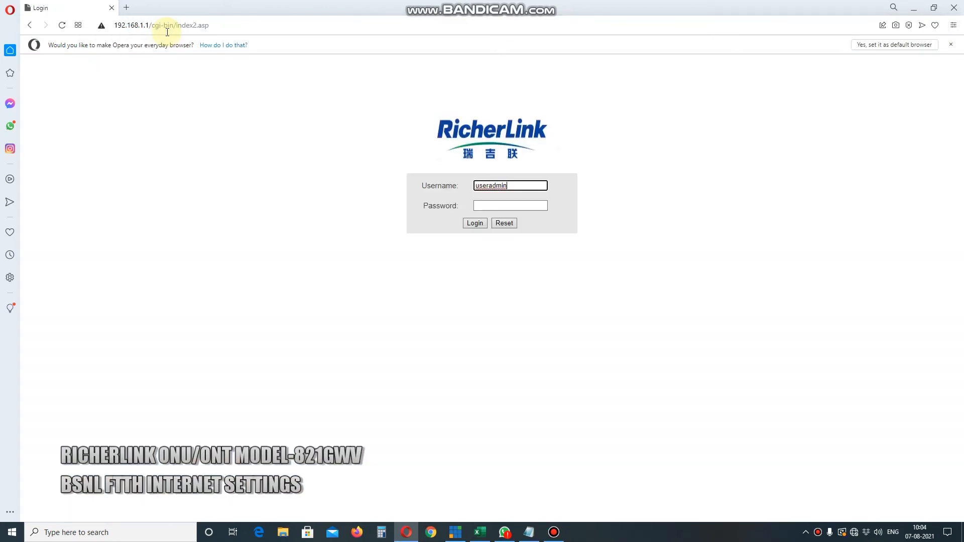
# Check the password format in the Notepad notes and log in to the router as admin with the account password.
pyautogui.click(528, 532)
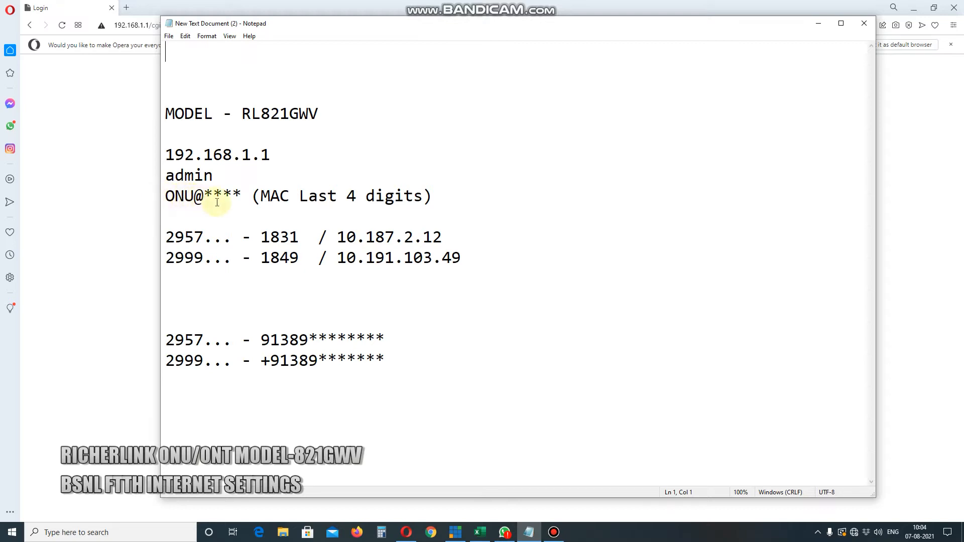
pyautogui.moveTo(260, 196); pyautogui.dragTo(423, 197)
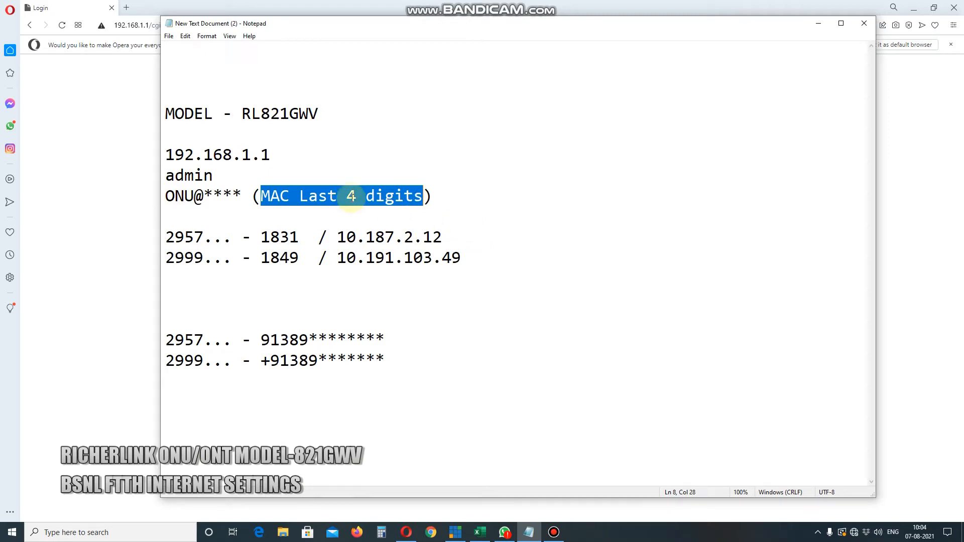
pyautogui.click(115, 314)
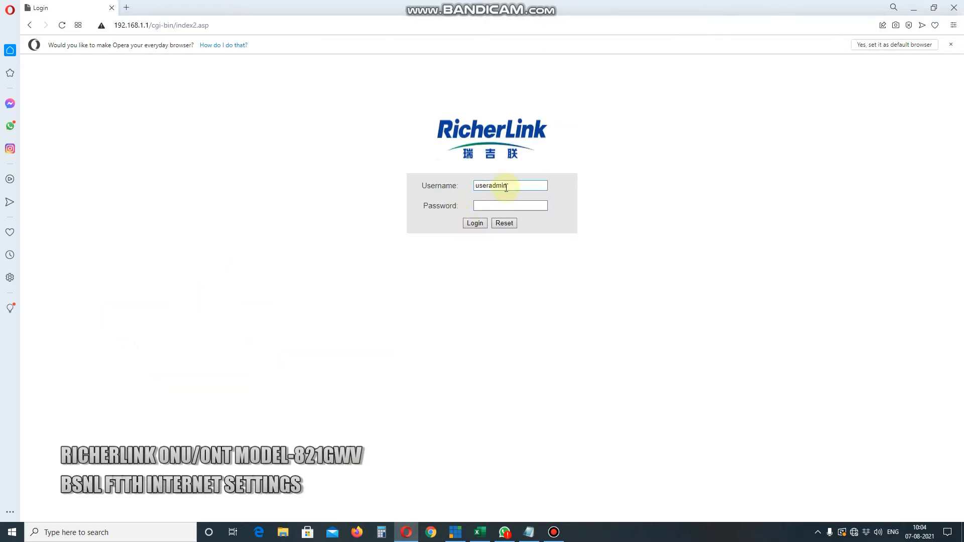
pyautogui.moveTo(490, 185); pyautogui.dragTo(421, 181)
pyautogui.press('BackSpace')
pyautogui.click(483, 203)
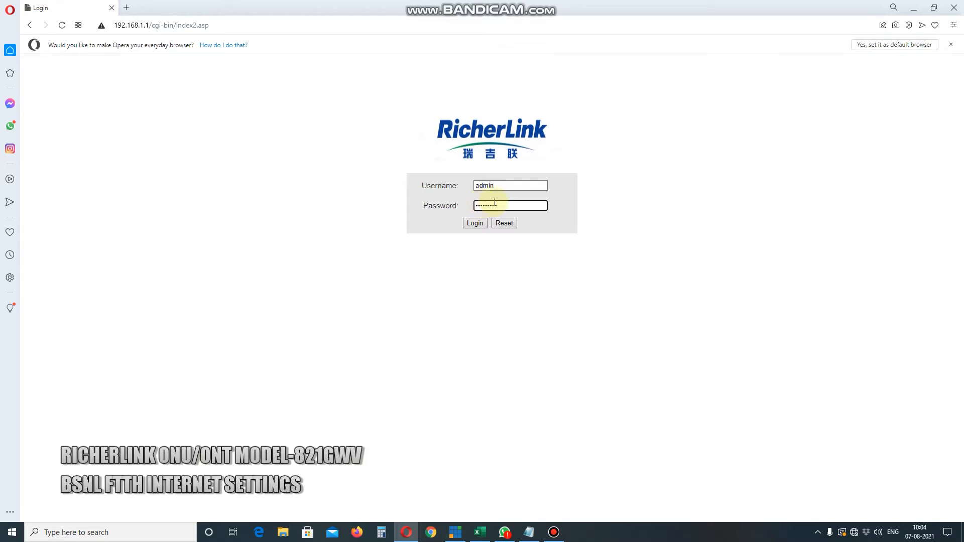
pyautogui.click(481, 226)
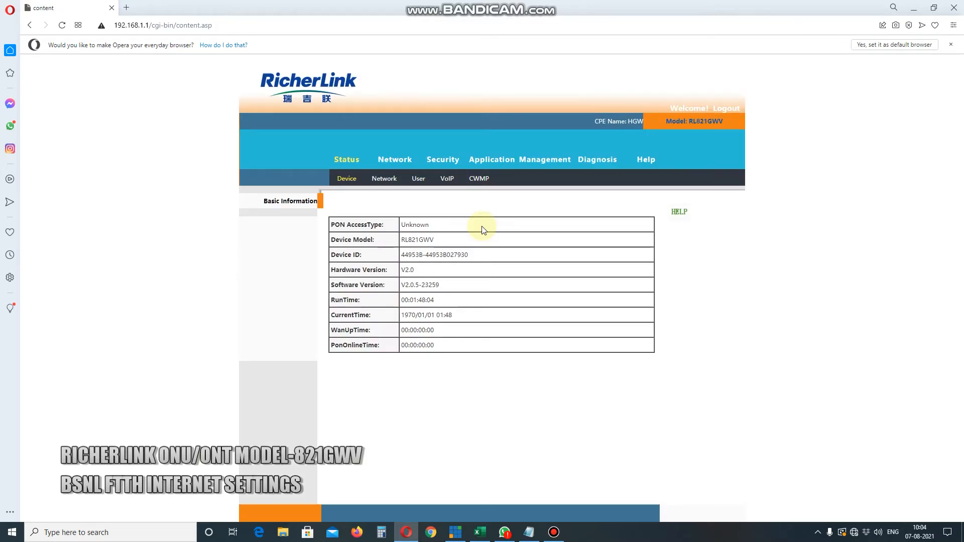
# Delete the existing voice (VLAN 1849) and internet (VLAN 456) WAN interfaces in the router's WAN settings.
pyautogui.click(400, 162)
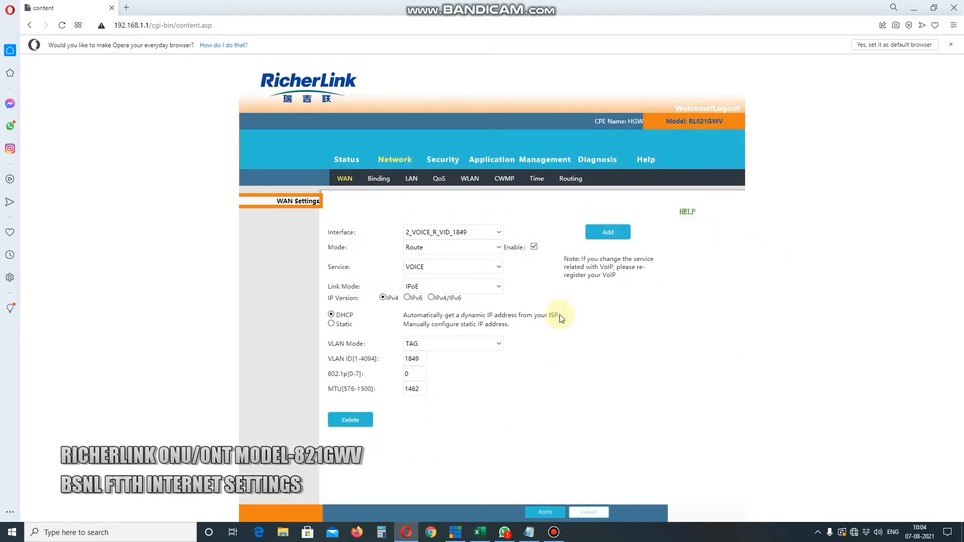
pyautogui.click(351, 420)
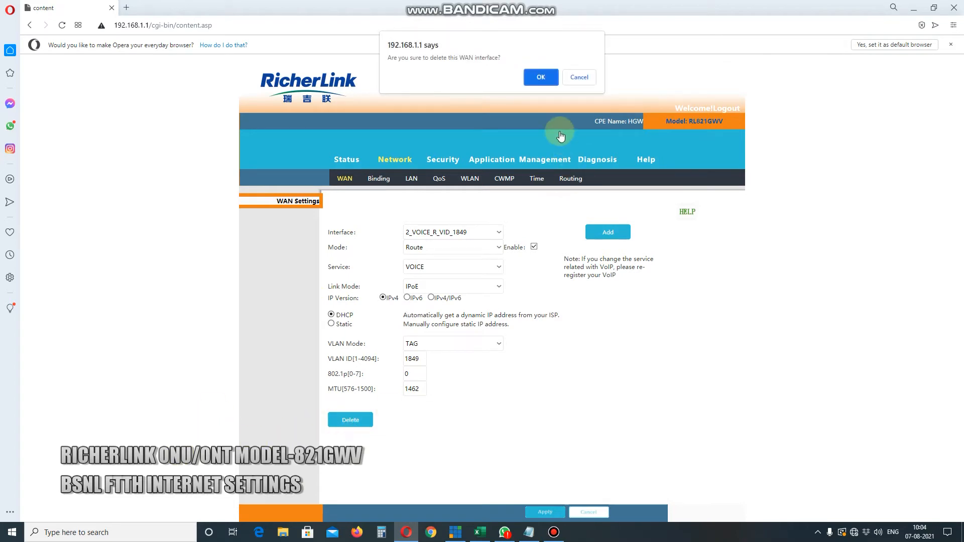
pyautogui.click(540, 76)
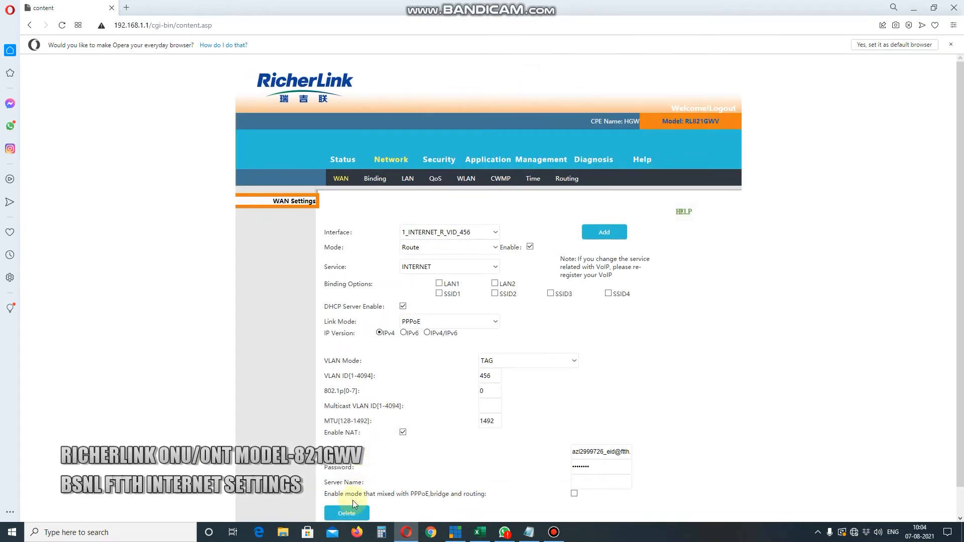
pyautogui.scroll(-1, 351, 497)
pyautogui.click(346, 483)
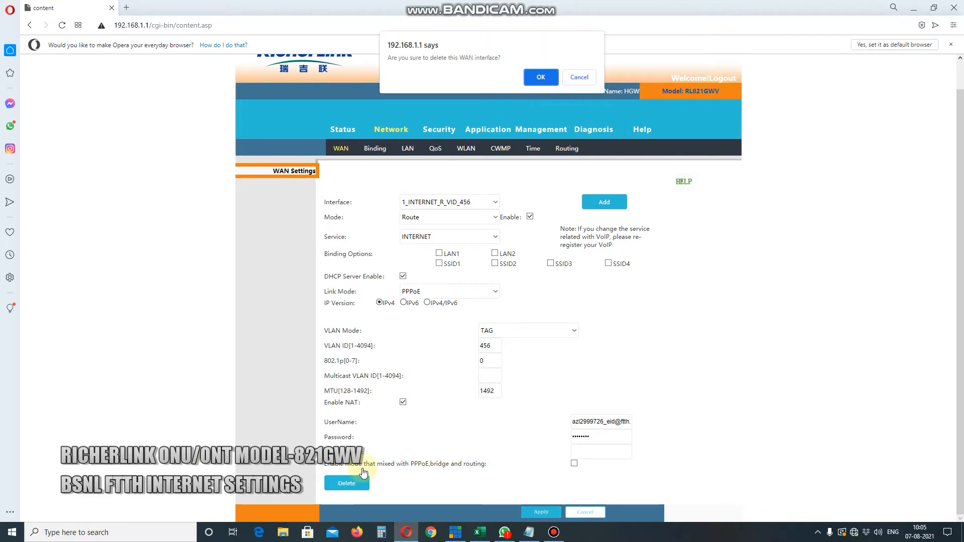
pyautogui.click(539, 75)
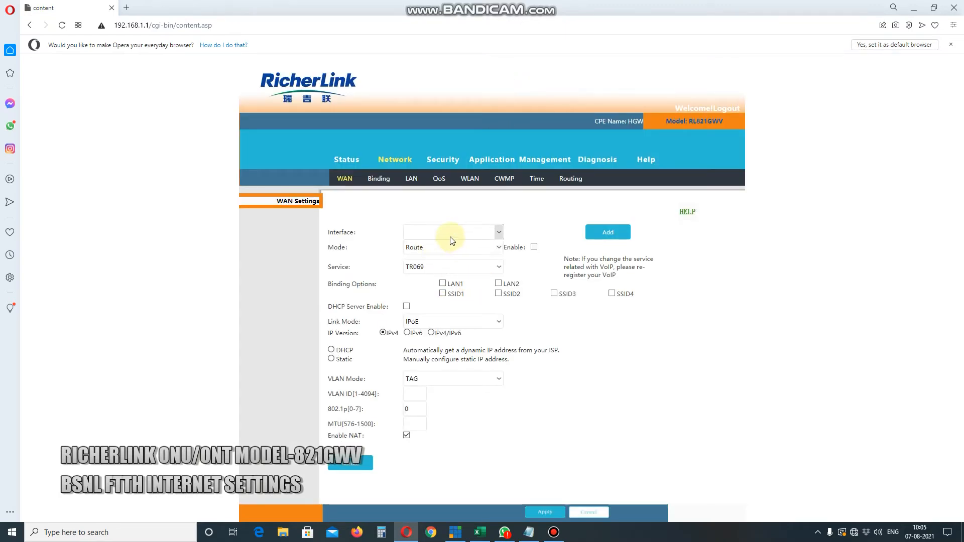
# Add a new WAN interface and set its service to INTERNET.
pyautogui.click(604, 232)
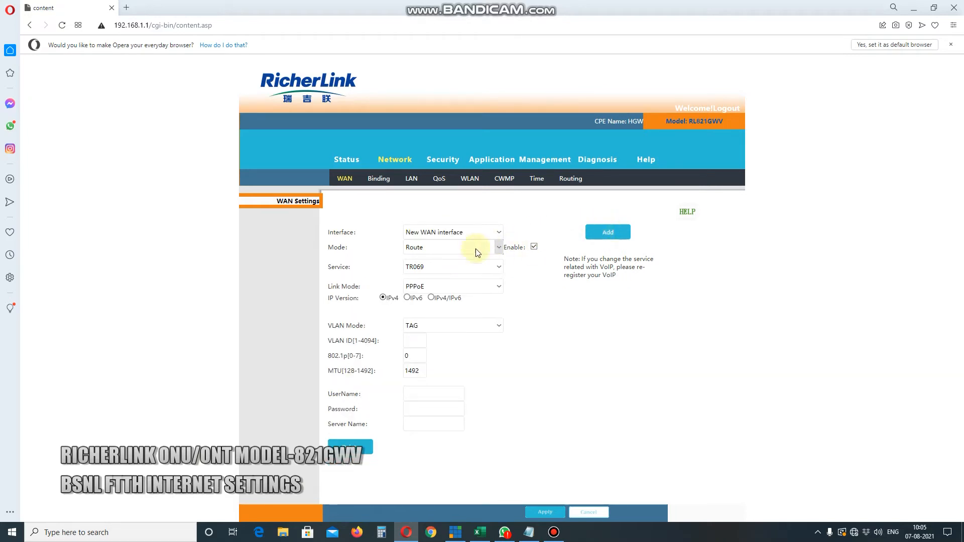
pyautogui.click(428, 266)
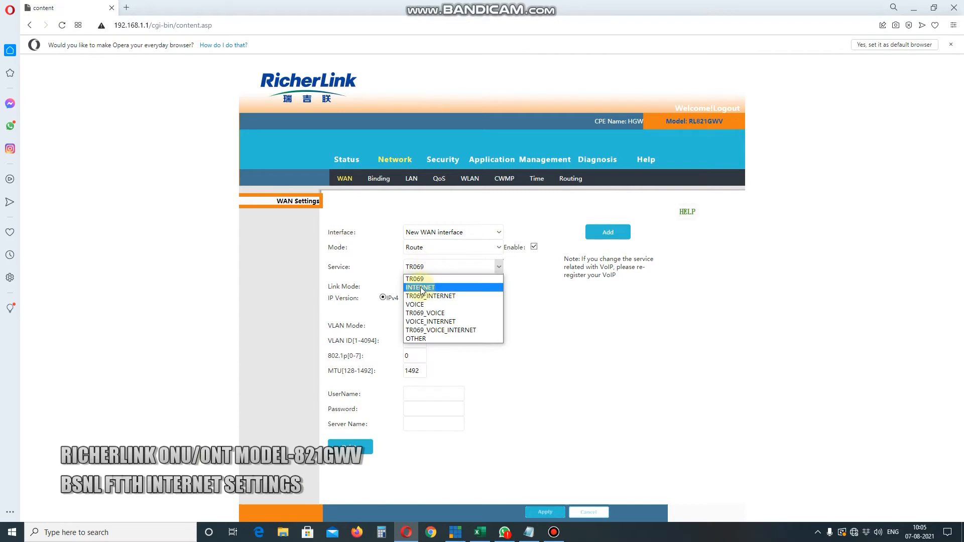
pyautogui.click(421, 289)
pyautogui.scroll(-1, 442, 321)
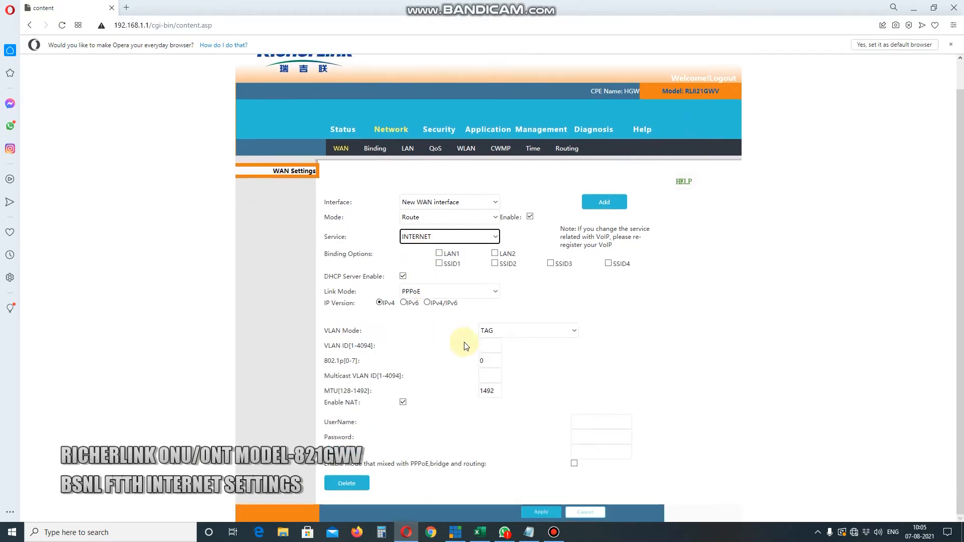
# Set the internet interface's VLAN ID to 456 and its 802.1p priority to 7.
pyautogui.click(488, 346)
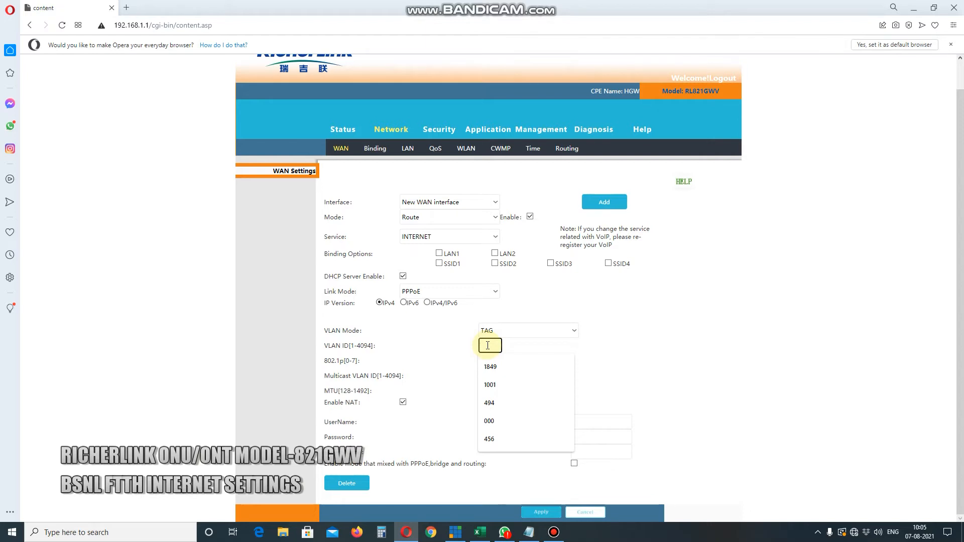
pyautogui.write('456')
pyautogui.click(569, 347)
pyautogui.doubleClick(485, 363)
pyautogui.write('7')
pyautogui.click(667, 355)
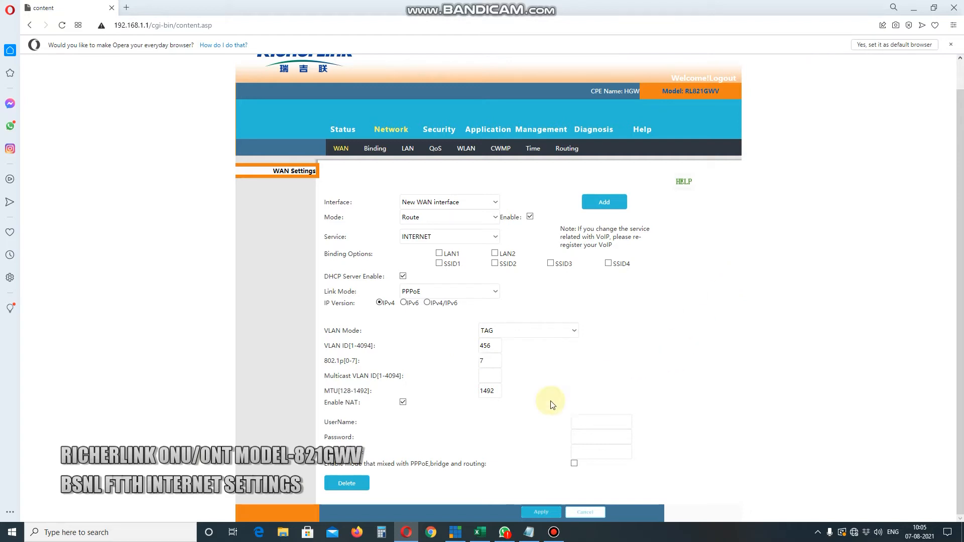
# Enter the PPPoE user name and password for the internet interface and apply the settings.
pyautogui.click(583, 420)
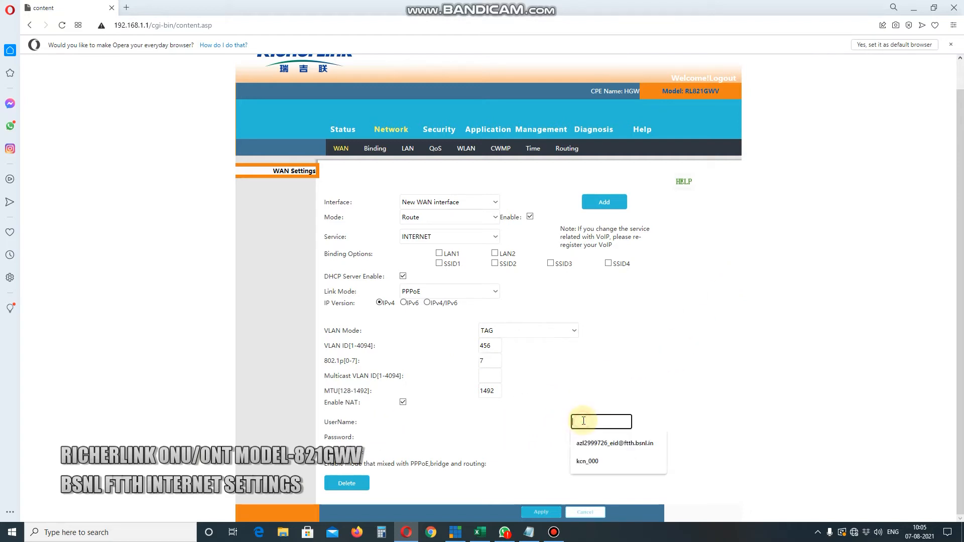
pyautogui.click(594, 443)
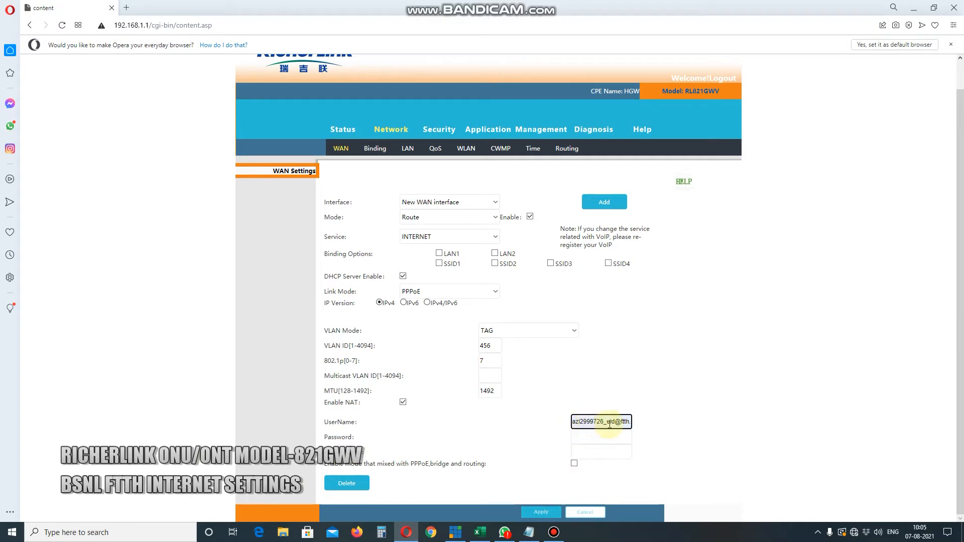
pyautogui.click(578, 438)
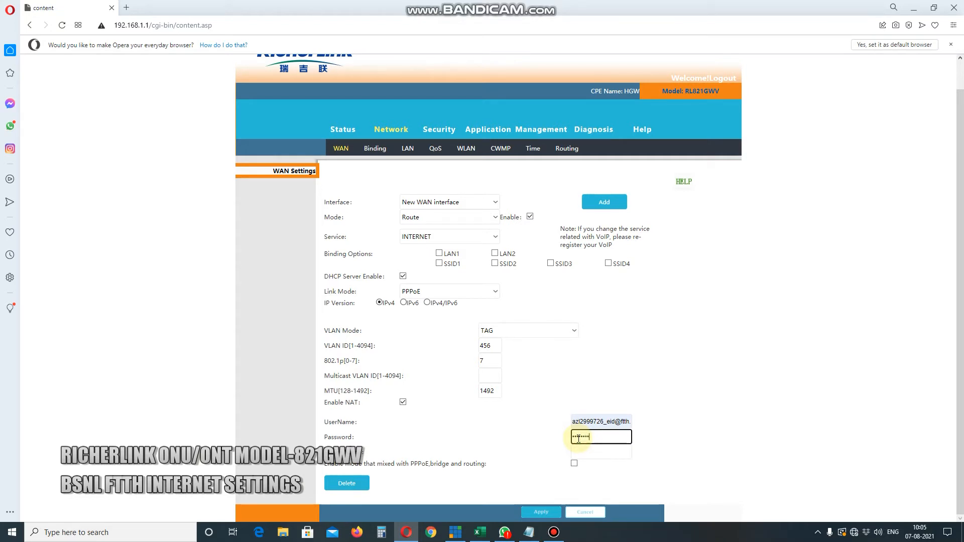
pyautogui.click(543, 513)
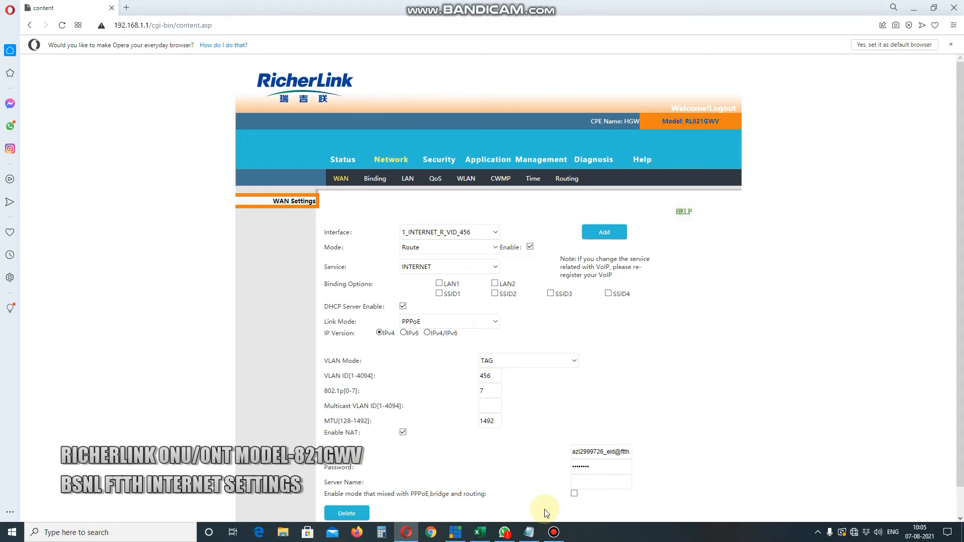
# Add another WAN interface with the VOICE service and the IPoE link mode.
pyautogui.click(601, 236)
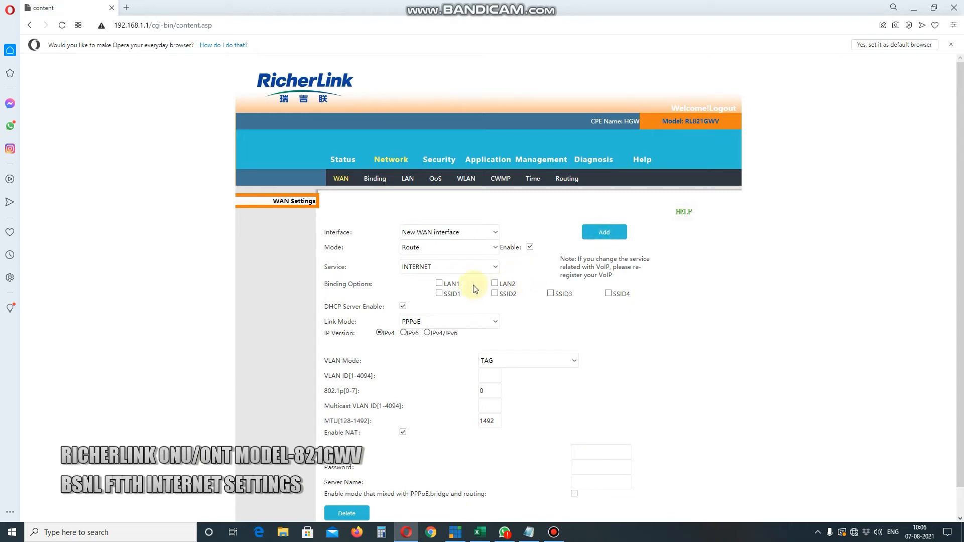
pyautogui.click(436, 267)
pyautogui.click(415, 305)
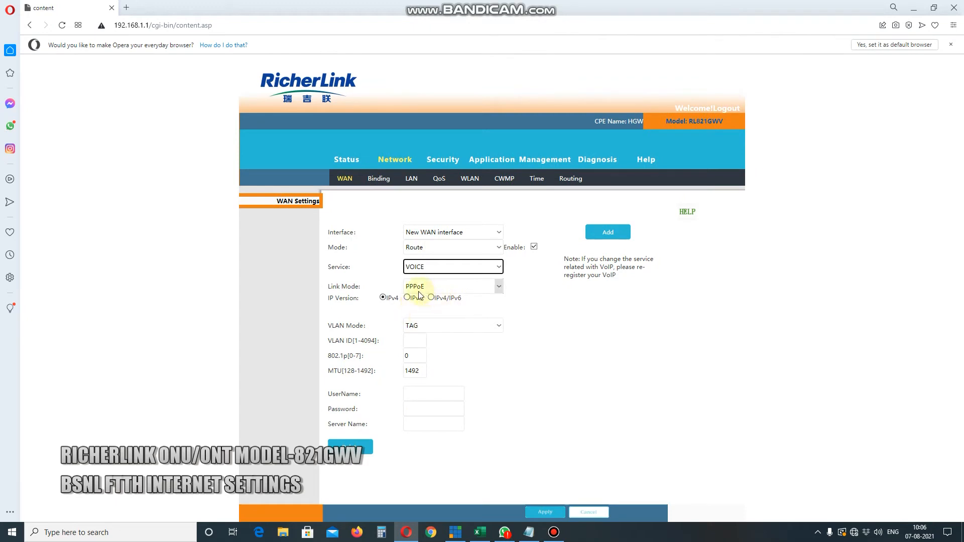
pyautogui.click(449, 289)
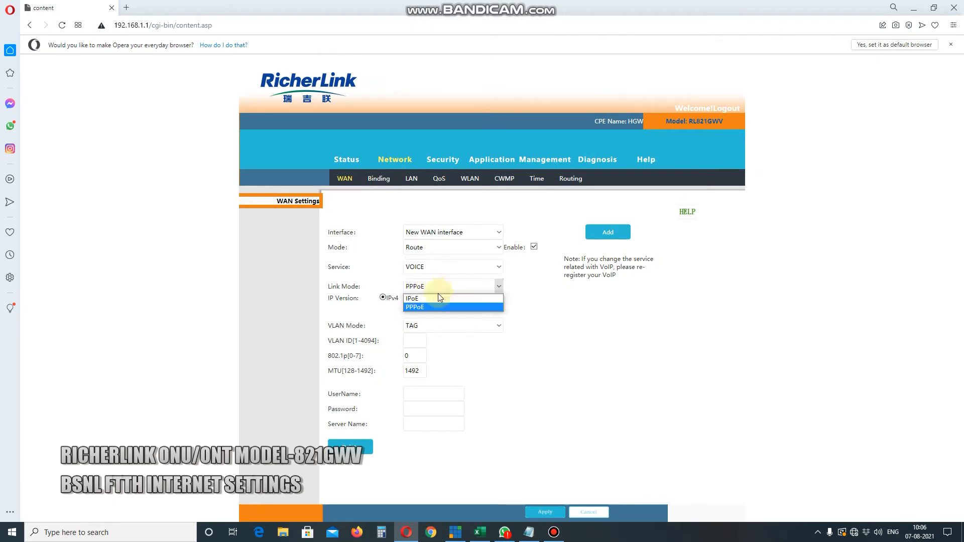
pyautogui.click(430, 299)
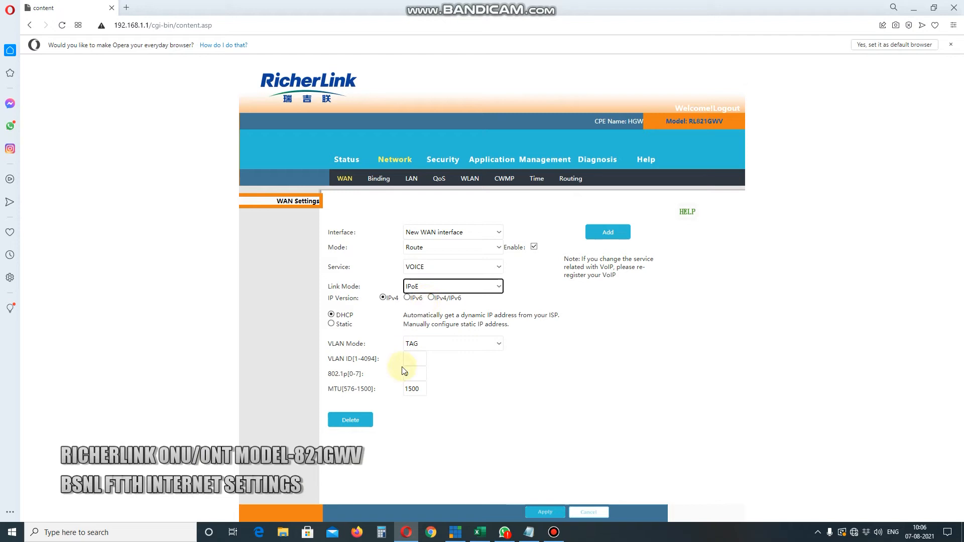
# Switch to Notepad to check the voice VLAN for each number prefix, adding a 291.... line below the 2999 entry.
pyautogui.click(419, 359)
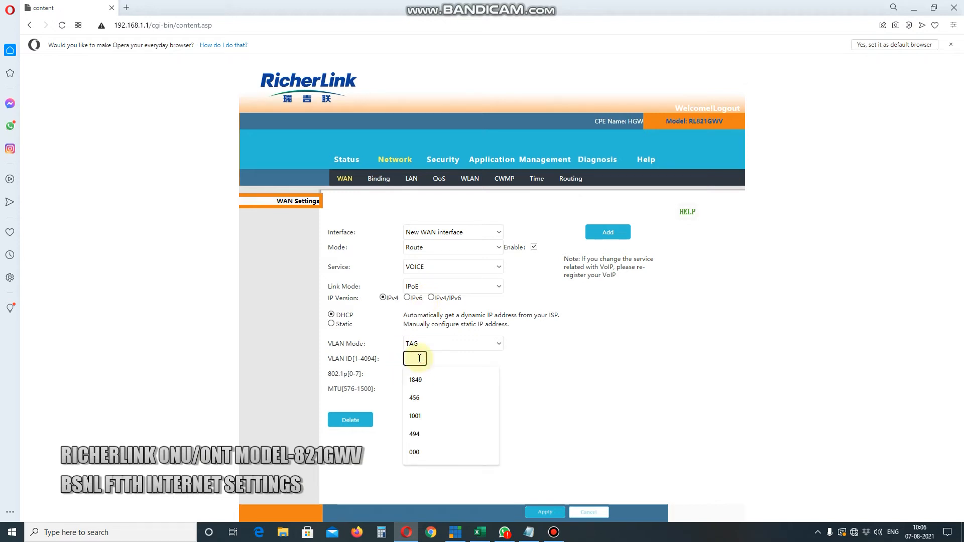
pyautogui.click(531, 532)
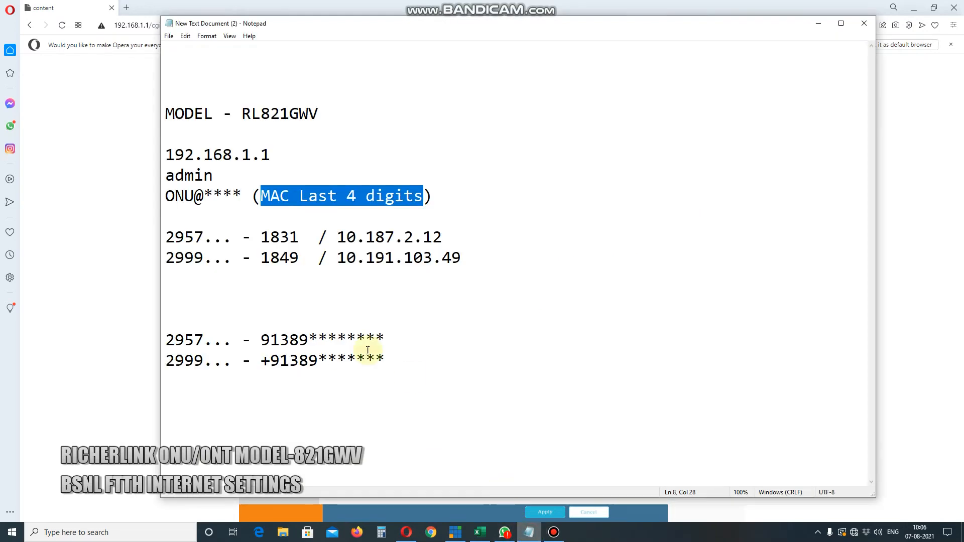
pyautogui.moveTo(166, 238); pyautogui.dragTo(204, 237)
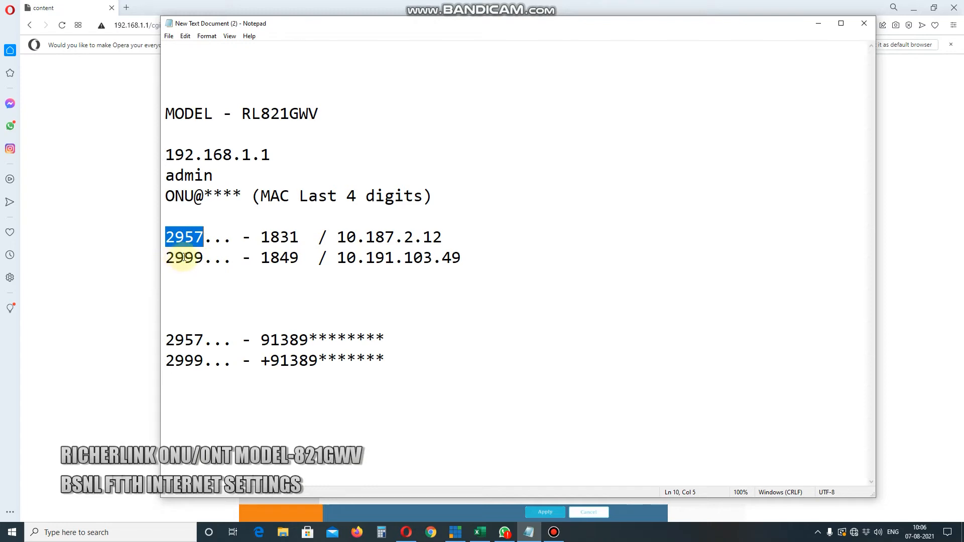
pyautogui.click(170, 277)
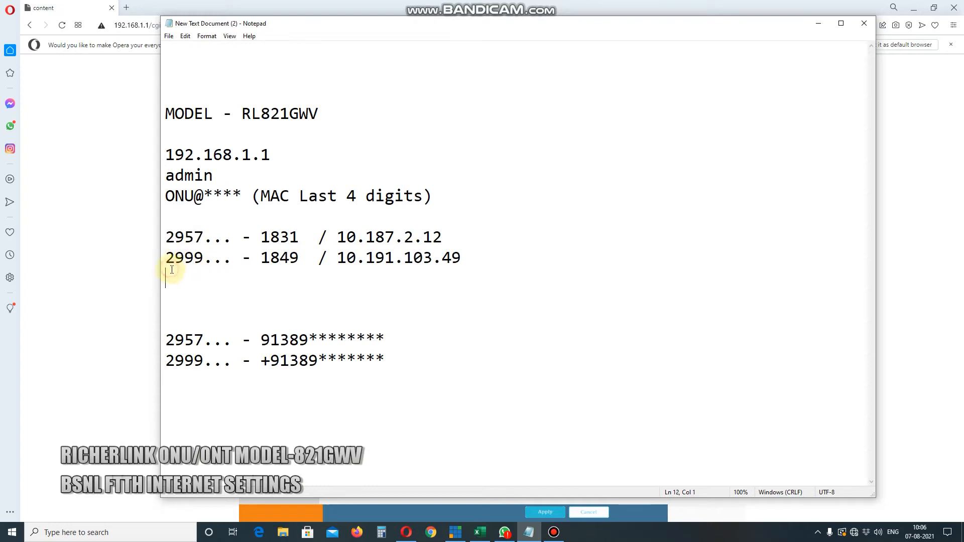
pyautogui.write('29')
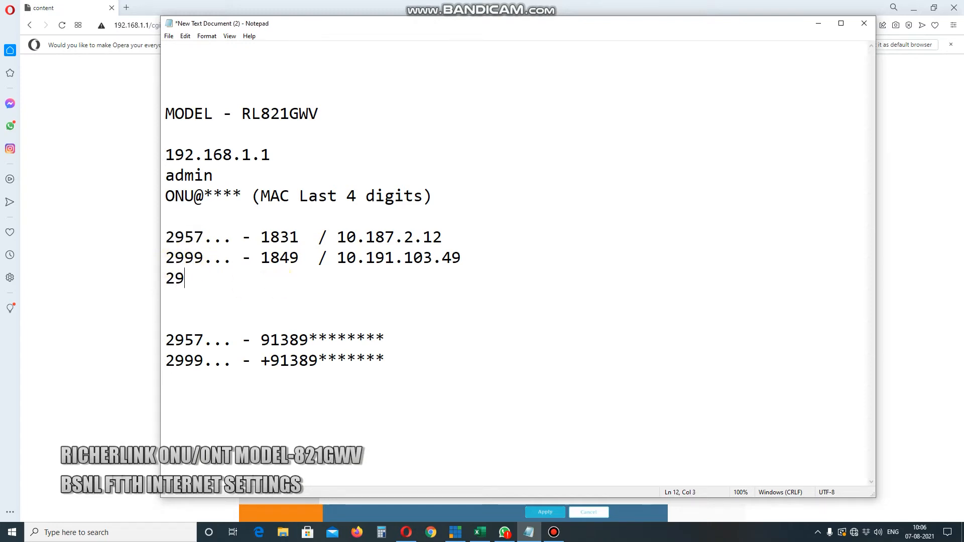
pyautogui.write('1....')
pyautogui.moveTo(260, 257); pyautogui.dragTo(299, 259)
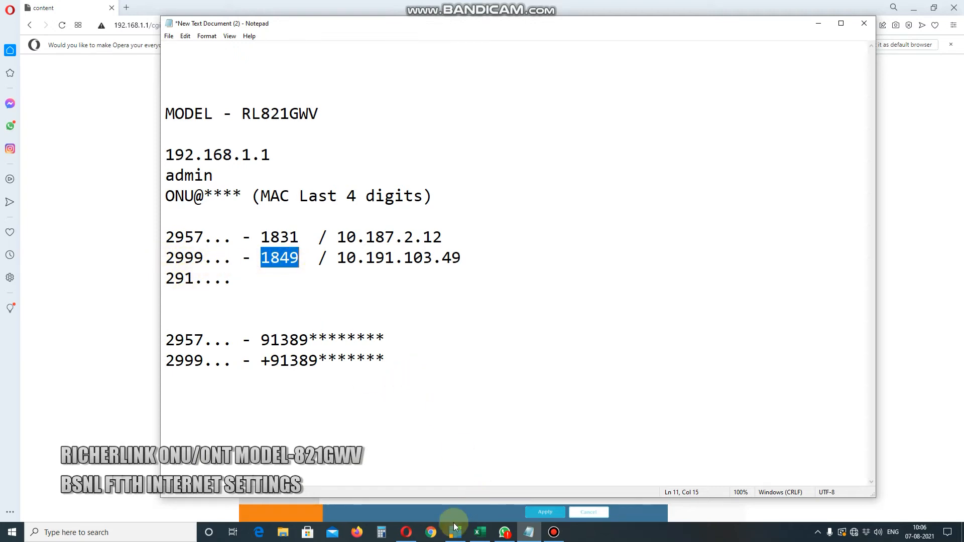
# Return to Opera, set the voice interface's VLAN ID to 1849 and MTU to 1462, and apply the settings.
pyautogui.click(430, 532)
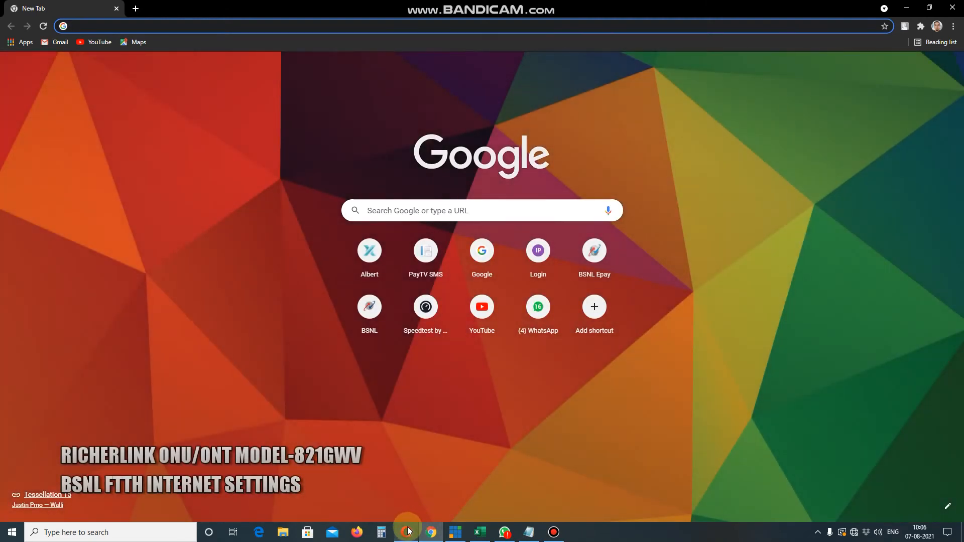
pyautogui.click(406, 532)
pyautogui.click(412, 356)
pyautogui.write('18')
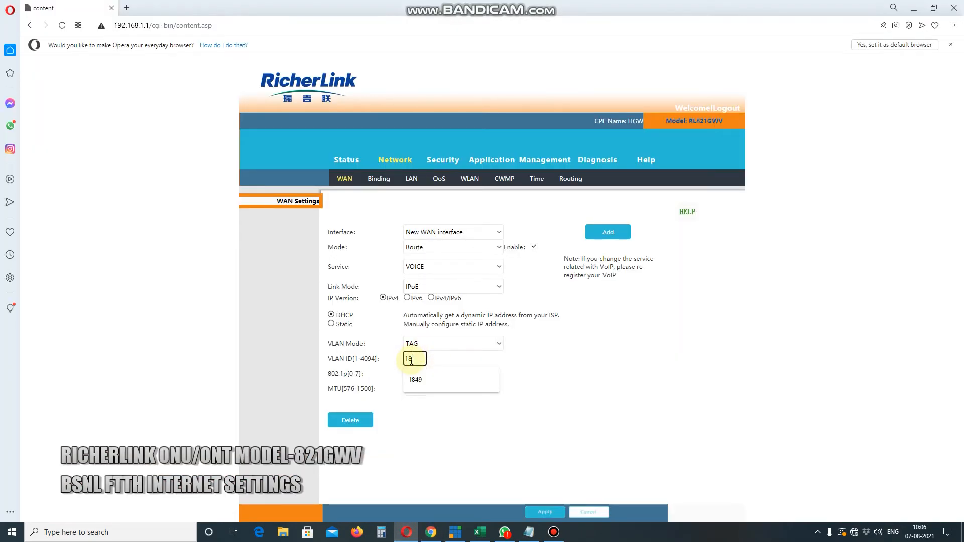
pyautogui.write('49')
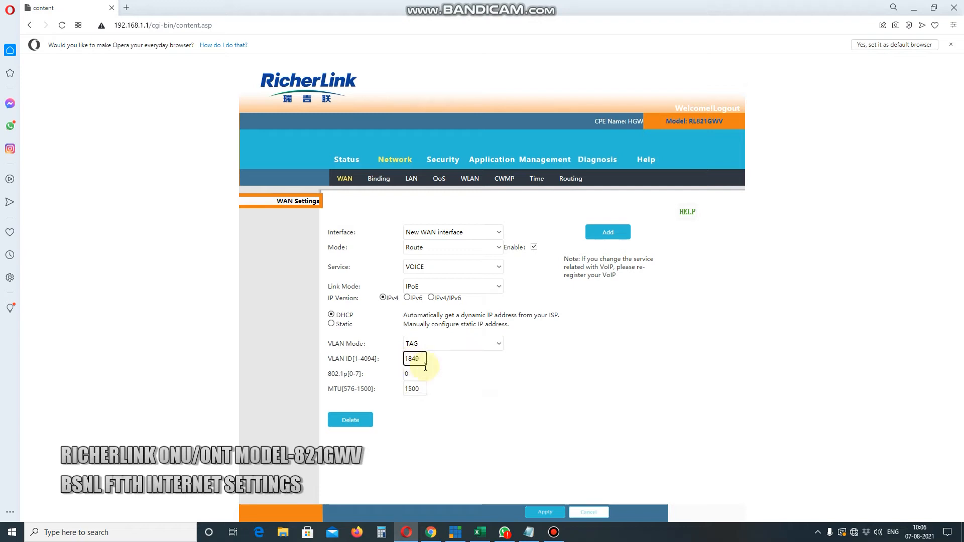
pyautogui.doubleClick(414, 389)
pyautogui.write('1462')
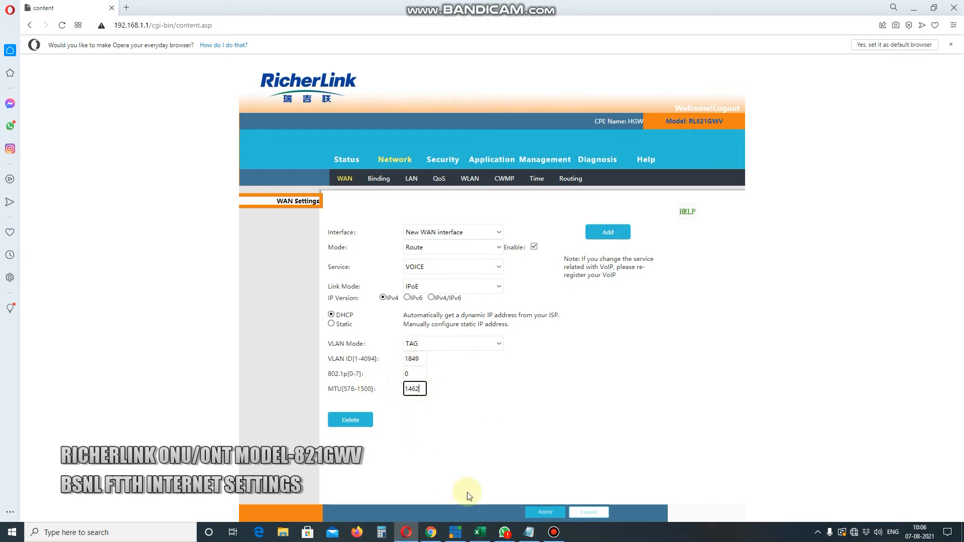
pyautogui.click(545, 513)
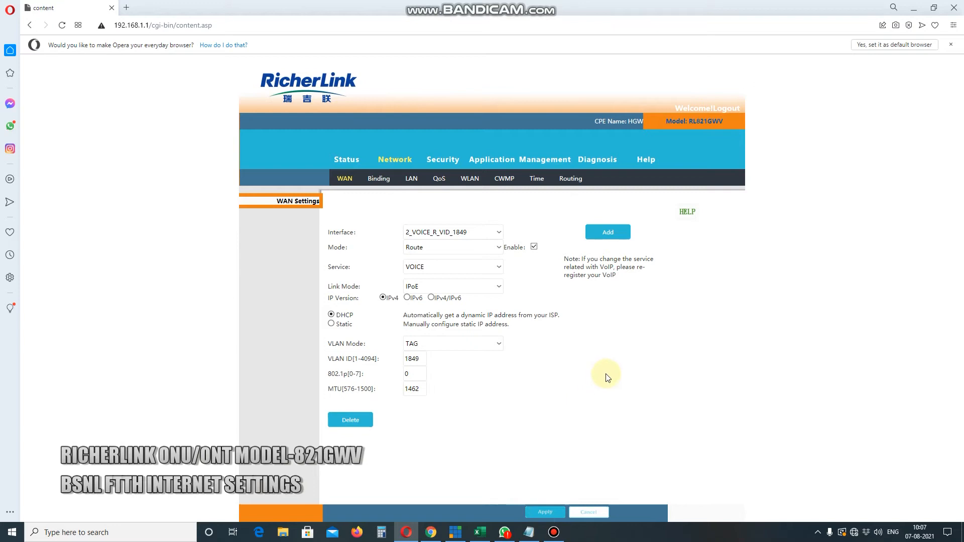
# Open the application's VoIP settings and review the SIP server, proxy and port fields.
pyautogui.click(492, 161)
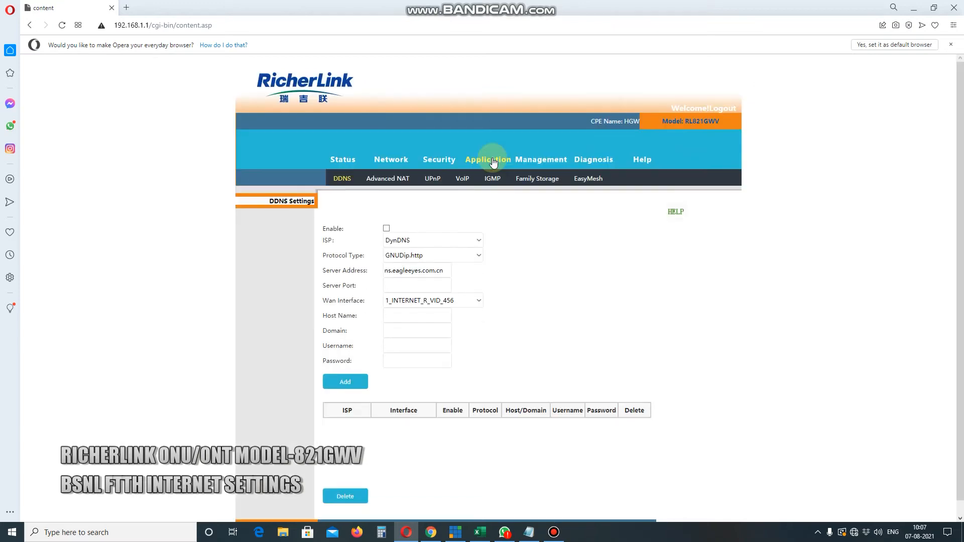
pyautogui.click(463, 181)
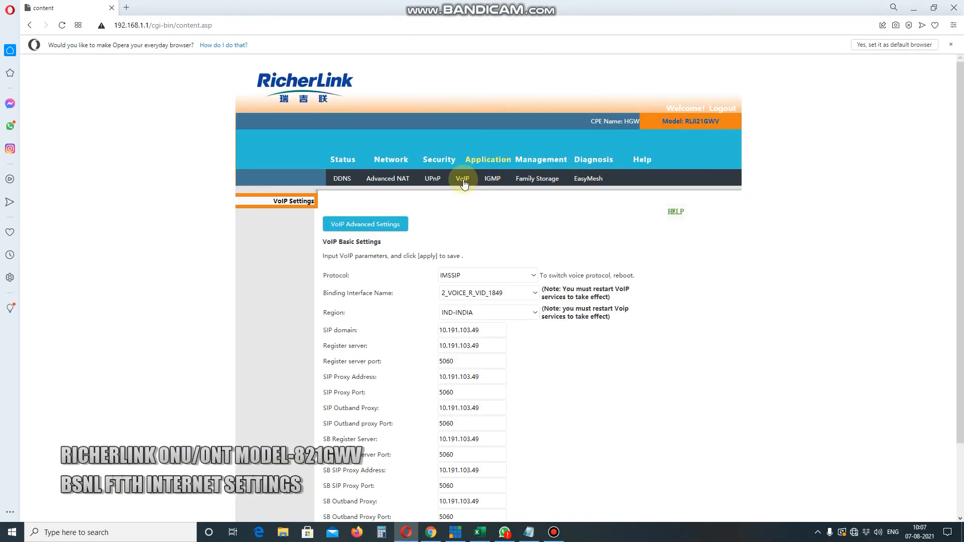
pyautogui.scroll(-2, 522, 331)
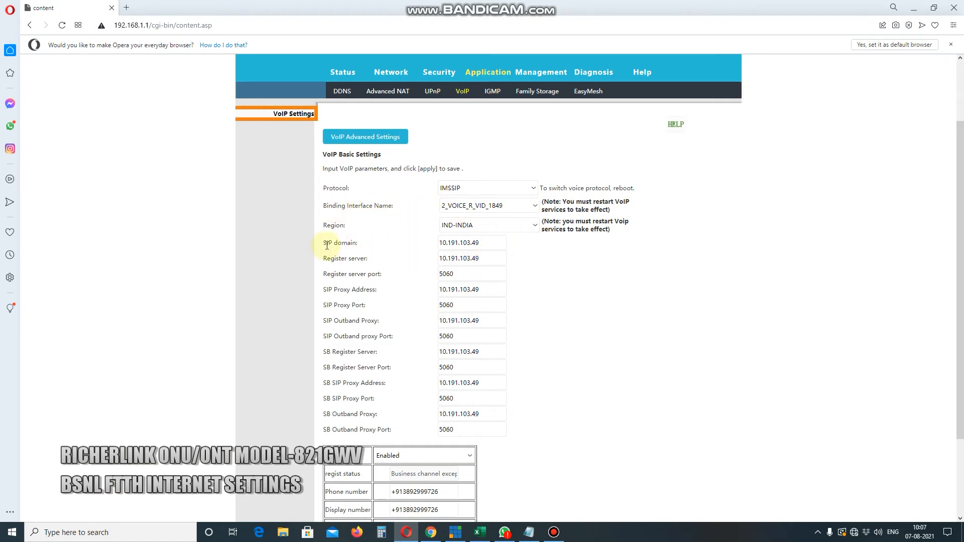
pyautogui.click(457, 274)
pyautogui.click(468, 304)
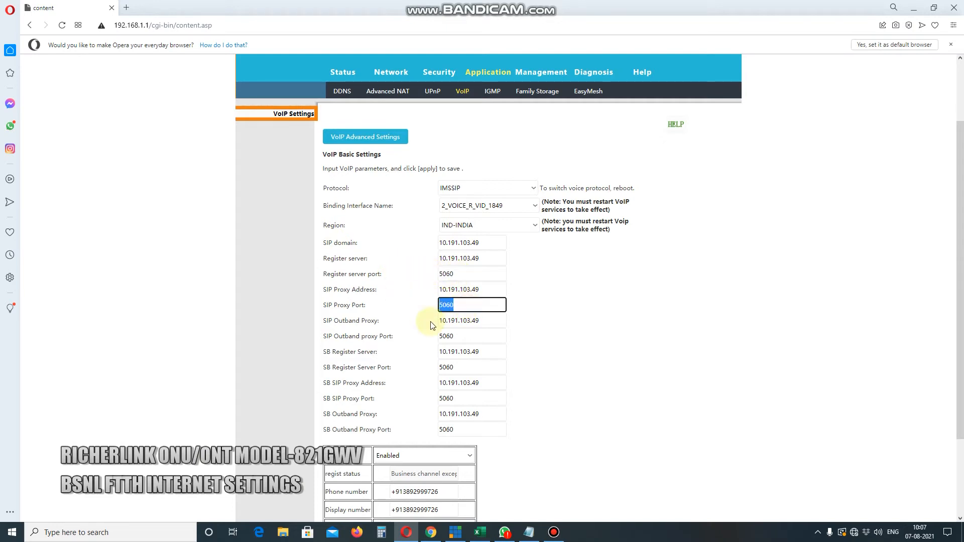
pyautogui.click(457, 336)
pyautogui.click(462, 368)
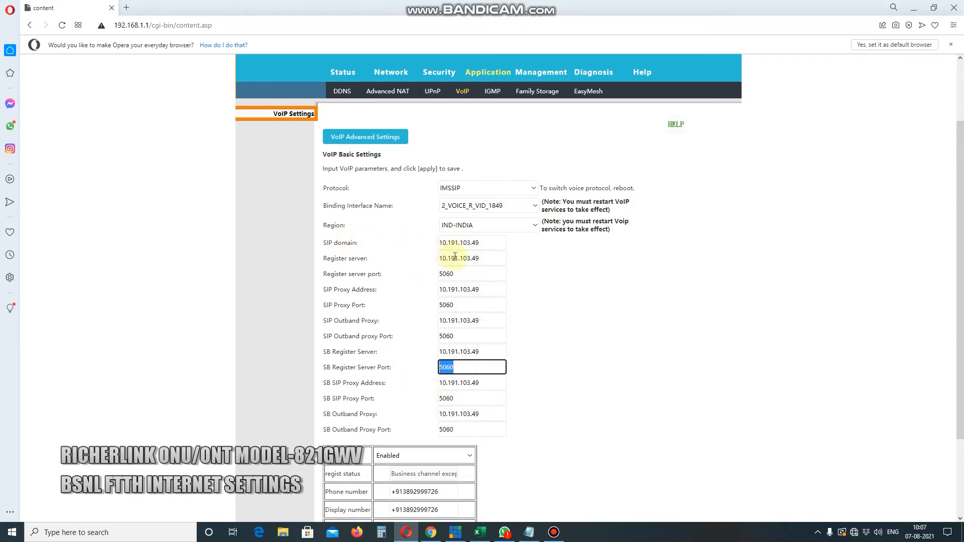
# Look up the SIP server address for each number prefix in the Notepad notes and return to the VoIP settings in Opera.
pyautogui.click(529, 533)
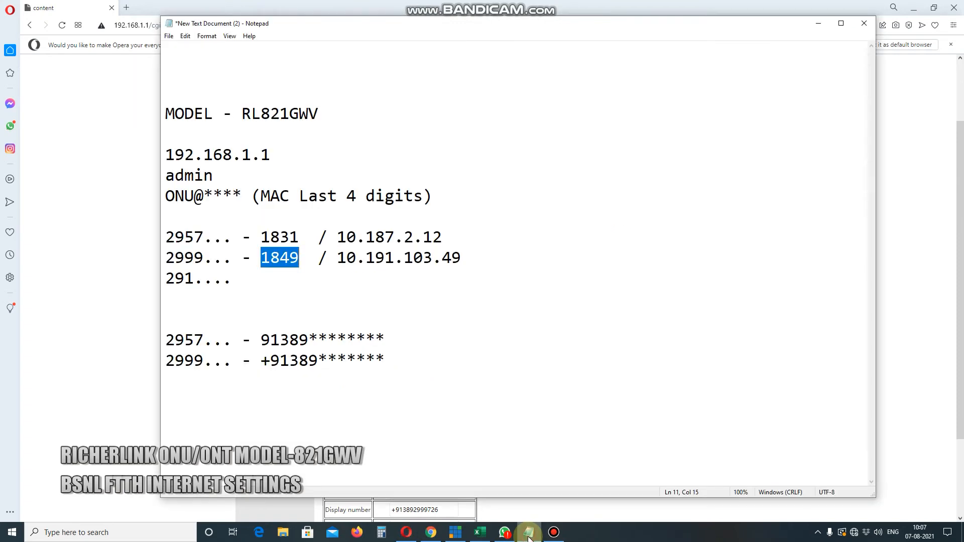
pyautogui.moveTo(204, 236); pyautogui.dragTo(142, 237)
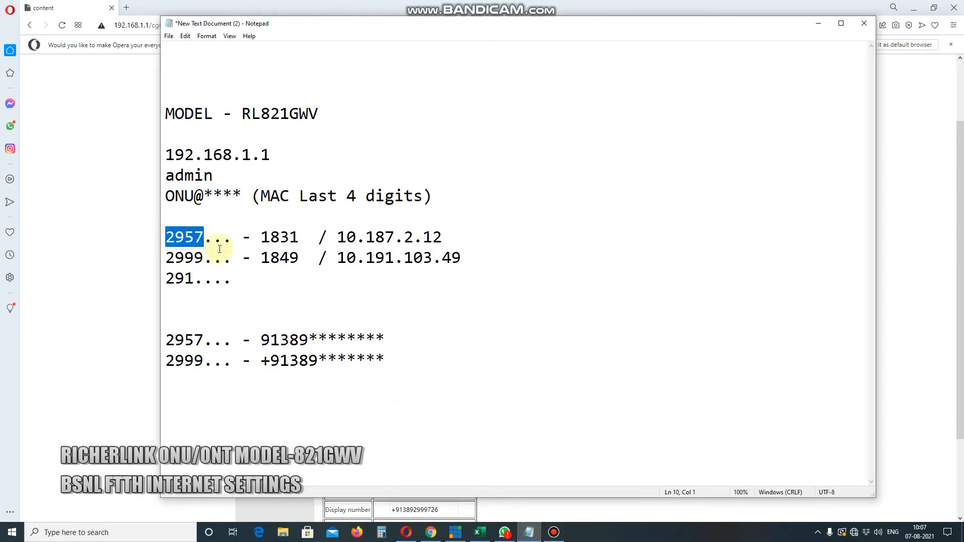
pyautogui.moveTo(337, 237); pyautogui.dragTo(452, 238)
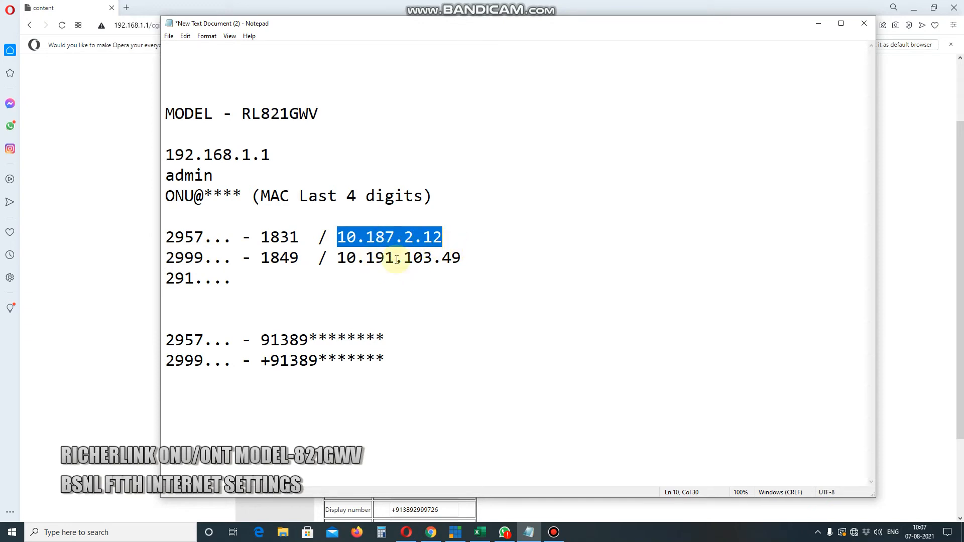
pyautogui.click(205, 257)
pyautogui.moveTo(204, 258); pyautogui.dragTo(165, 279)
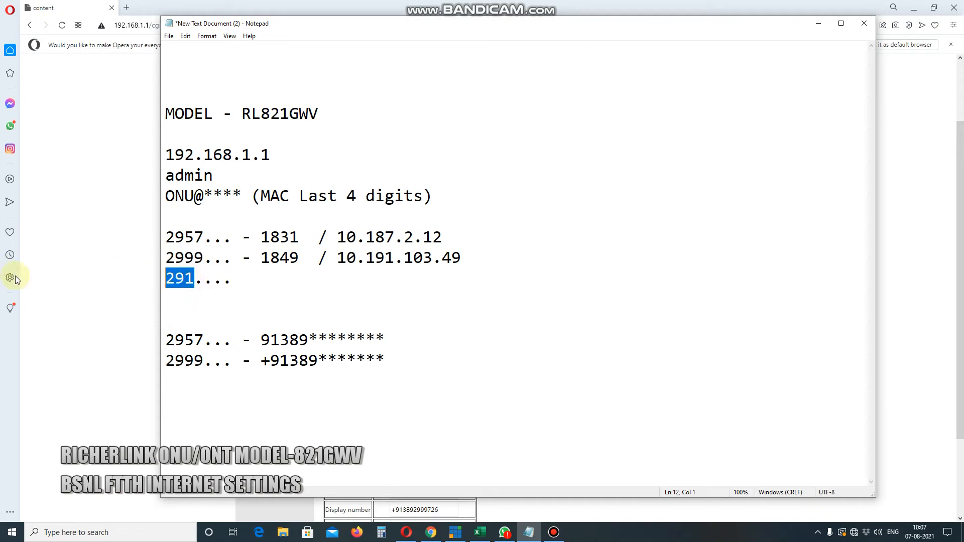
pyautogui.moveTo(336, 258); pyautogui.dragTo(461, 265)
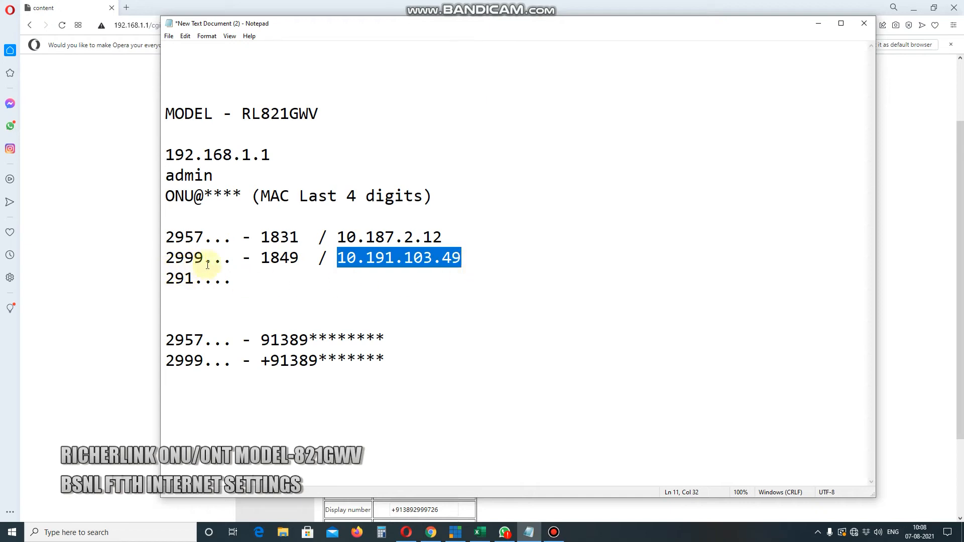
pyautogui.click(340, 256)
pyautogui.moveTo(319, 258); pyautogui.dragTo(458, 258)
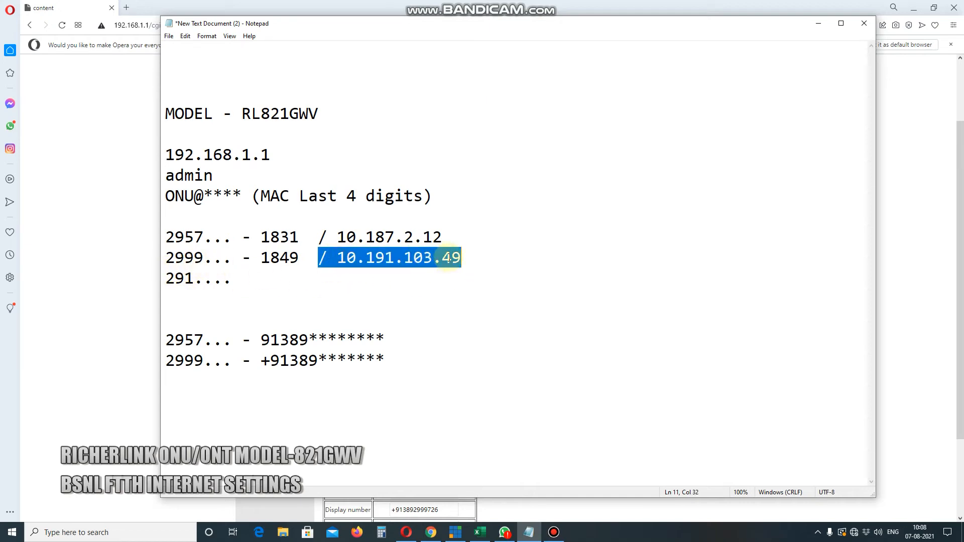
pyautogui.click(432, 535)
pyautogui.click(407, 537)
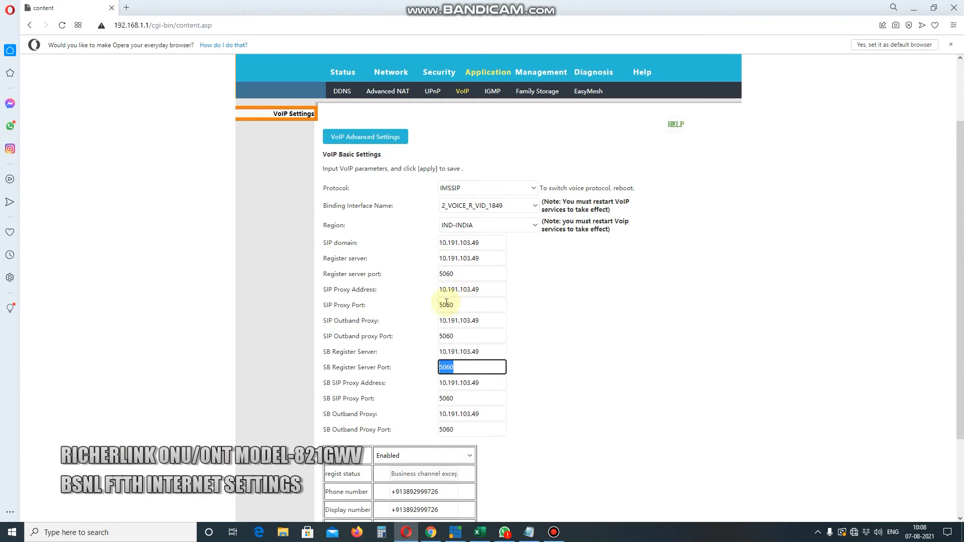
# Check the required phone number format for each prefix in Notepad and apply the VoIP settings in Opera.
pyautogui.scroll(-2, 482, 409)
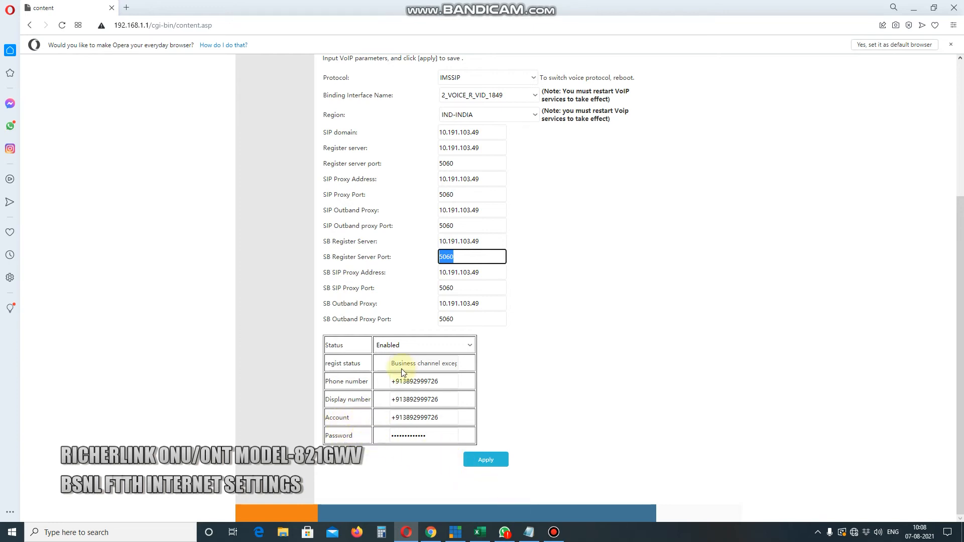
pyautogui.click(530, 533)
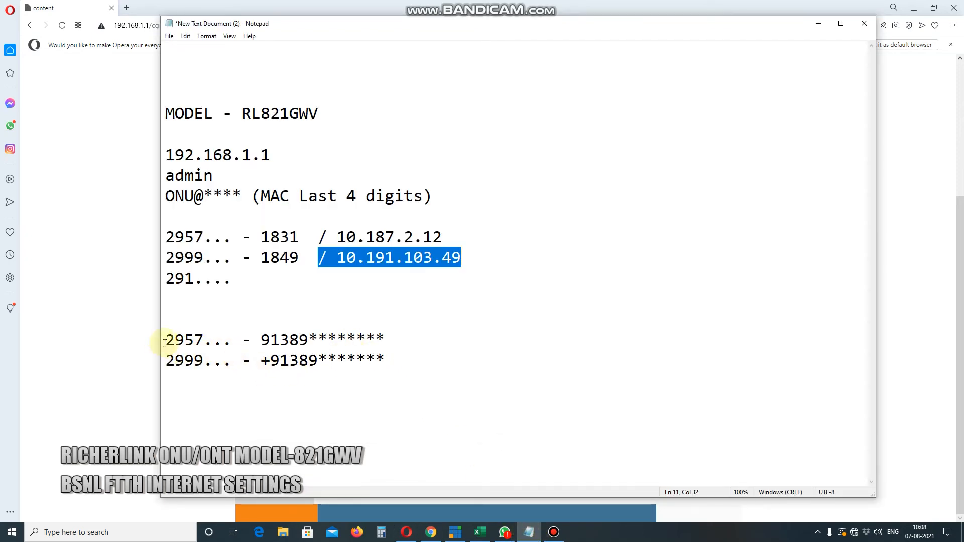
pyautogui.moveTo(205, 338); pyautogui.dragTo(139, 339)
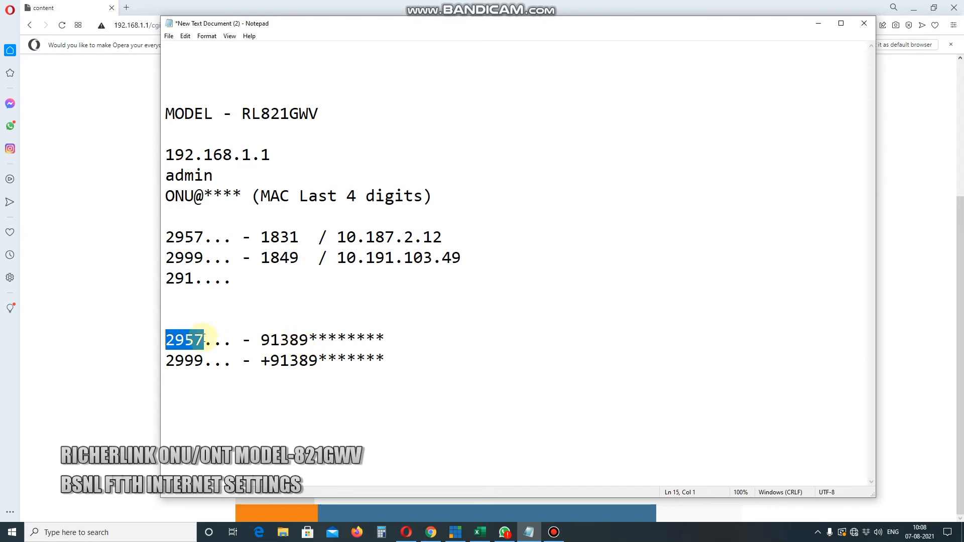
pyautogui.click(203, 360)
pyautogui.moveTo(203, 360); pyautogui.dragTo(151, 357)
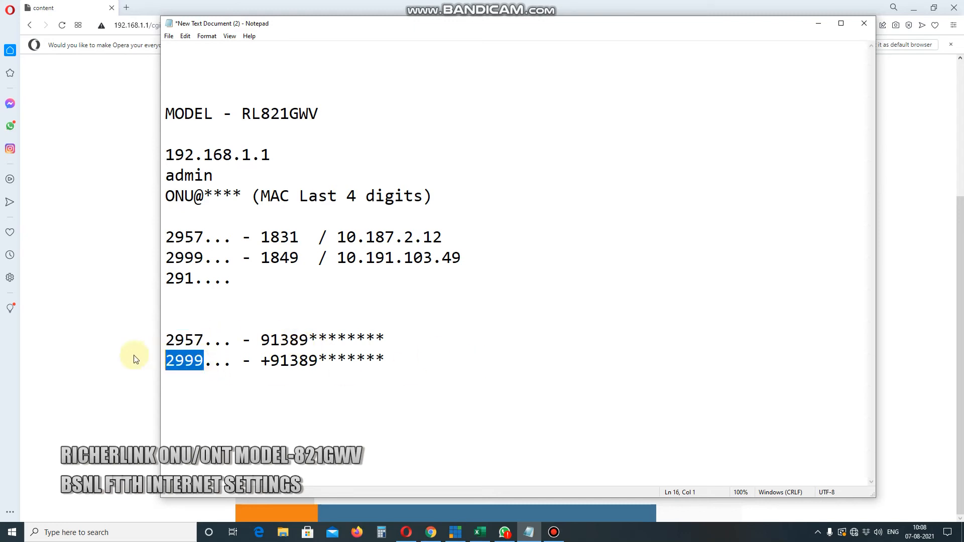
pyautogui.moveTo(192, 277); pyautogui.dragTo(153, 279)
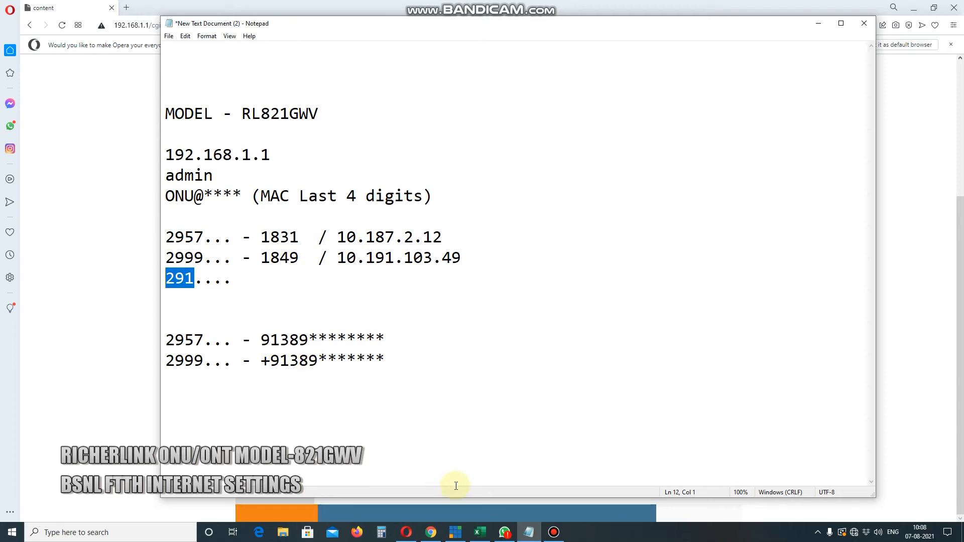
pyautogui.click(406, 532)
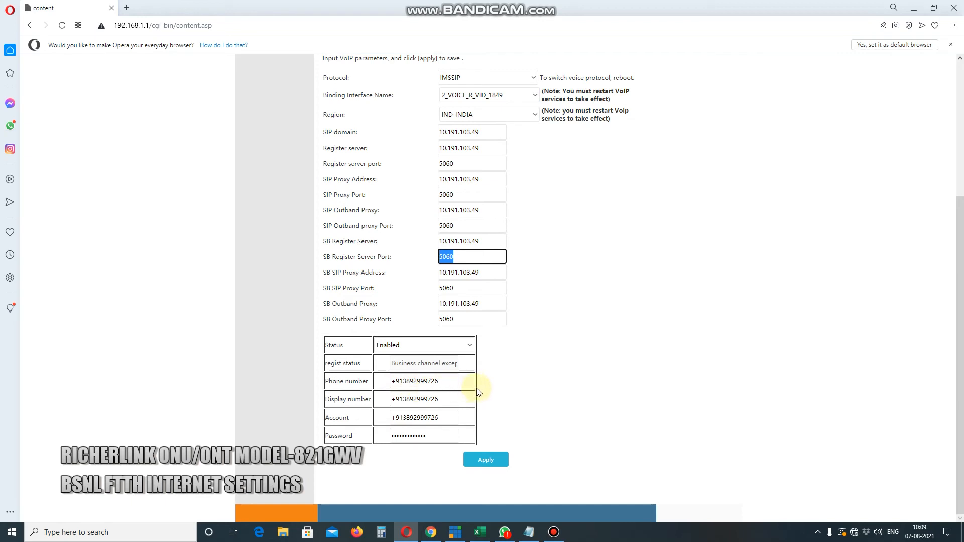
pyautogui.click(485, 460)
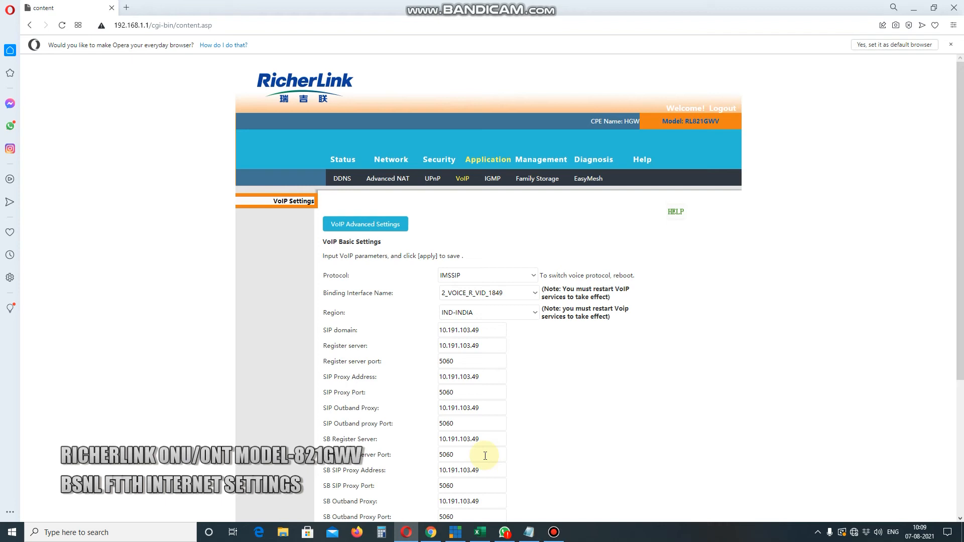
# Open the network's WLAN settings and set the SSID of SSID1 to KCN.
pyautogui.click(391, 160)
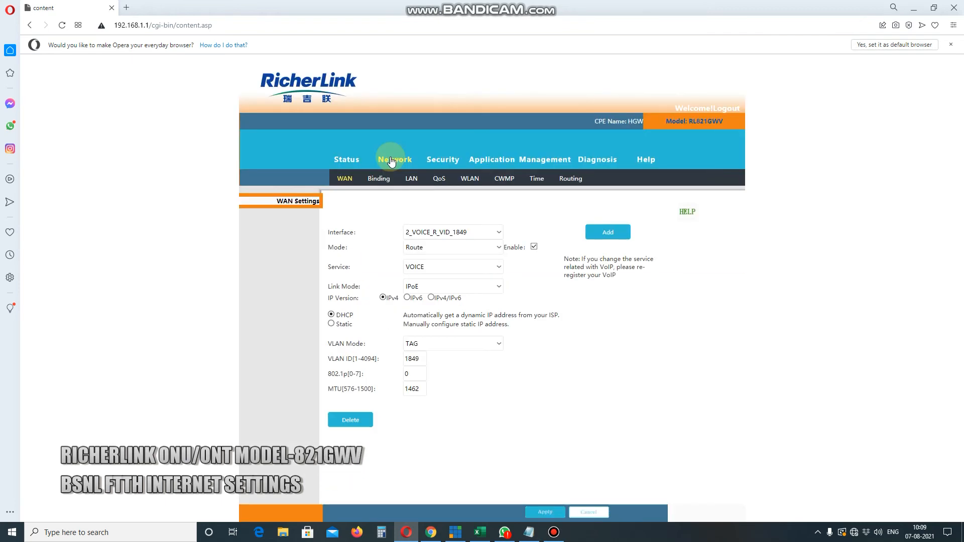
pyautogui.click(470, 182)
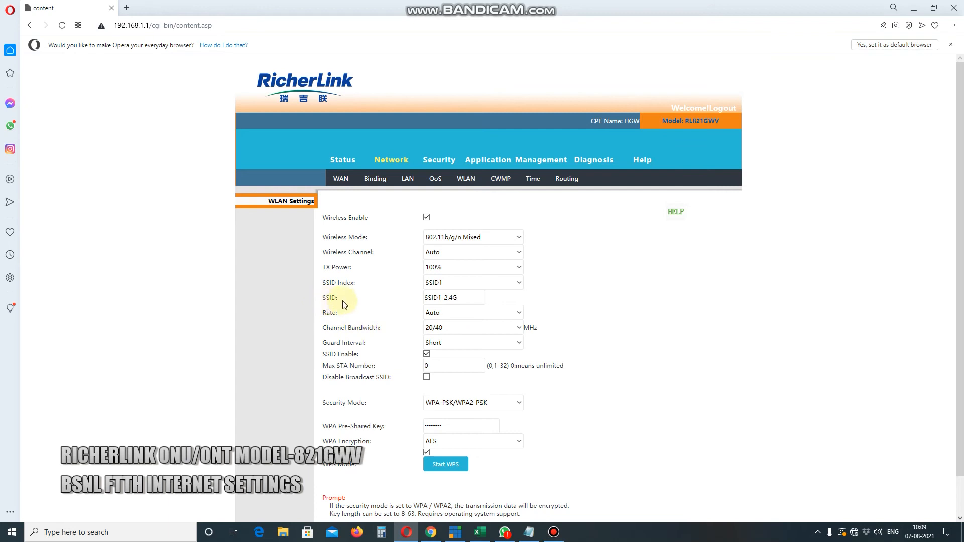
pyautogui.moveTo(476, 298); pyautogui.dragTo(363, 298)
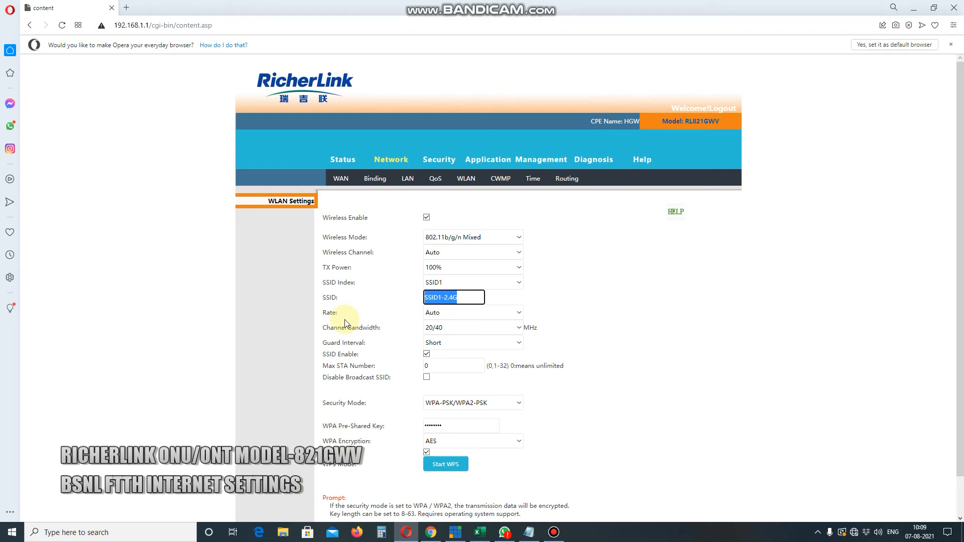
pyautogui.write('KCN')
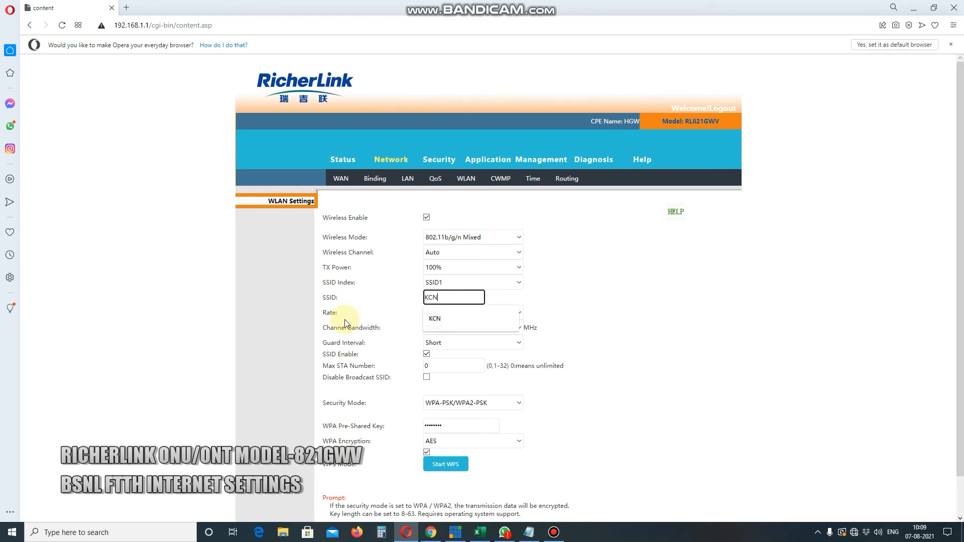
pyautogui.click(592, 291)
pyautogui.scroll(-1, 524, 377)
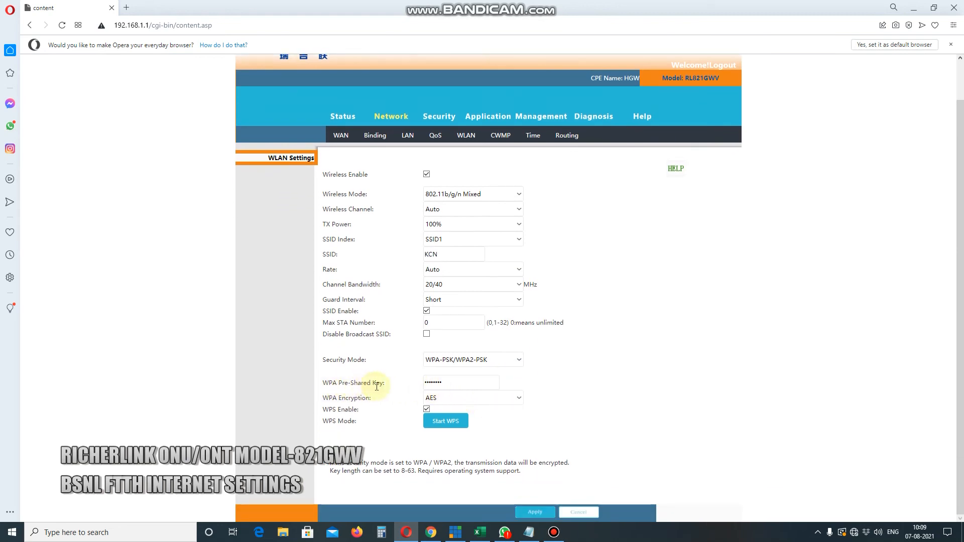
# Enter a new WPA pre-shared key for the KCN network and apply the WLAN settings.
pyautogui.doubleClick(451, 383)
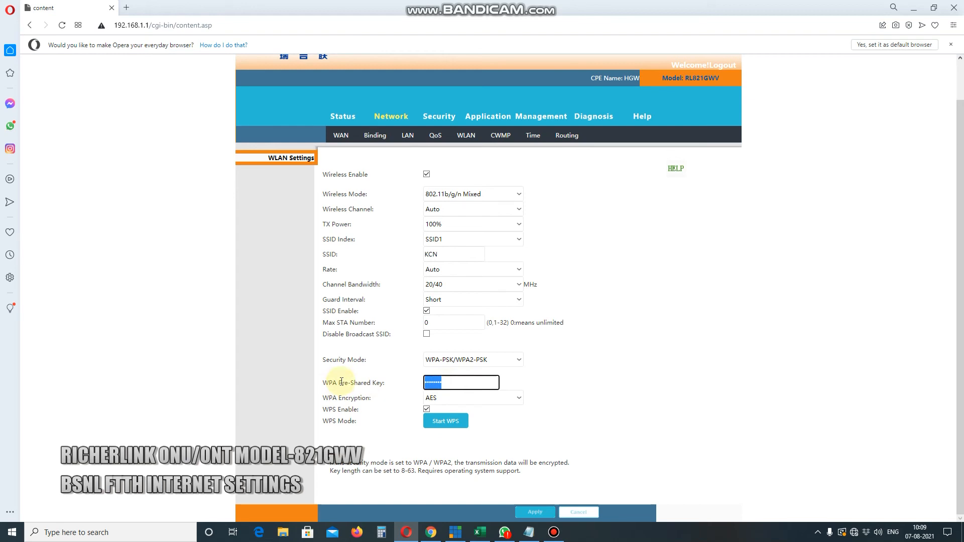
pyautogui.write('••')
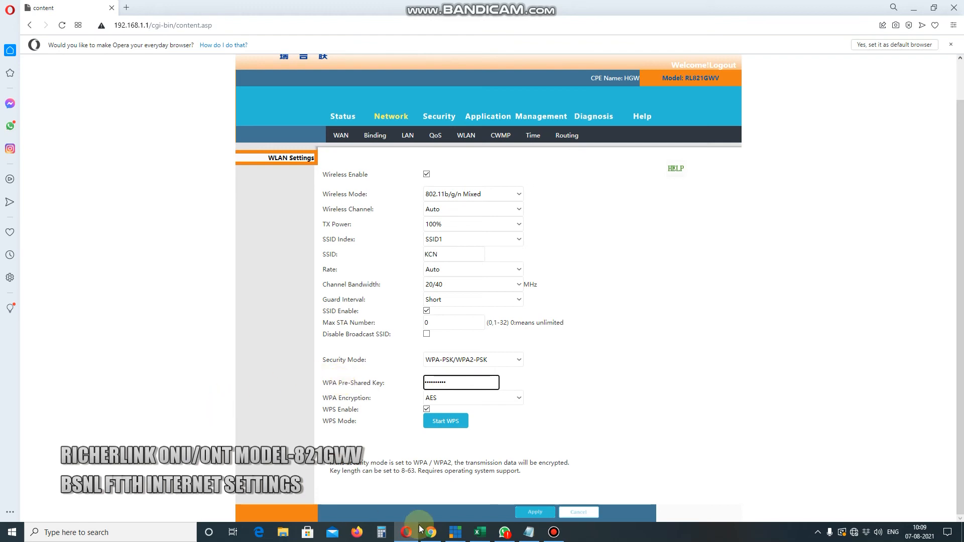
pyautogui.click(533, 513)
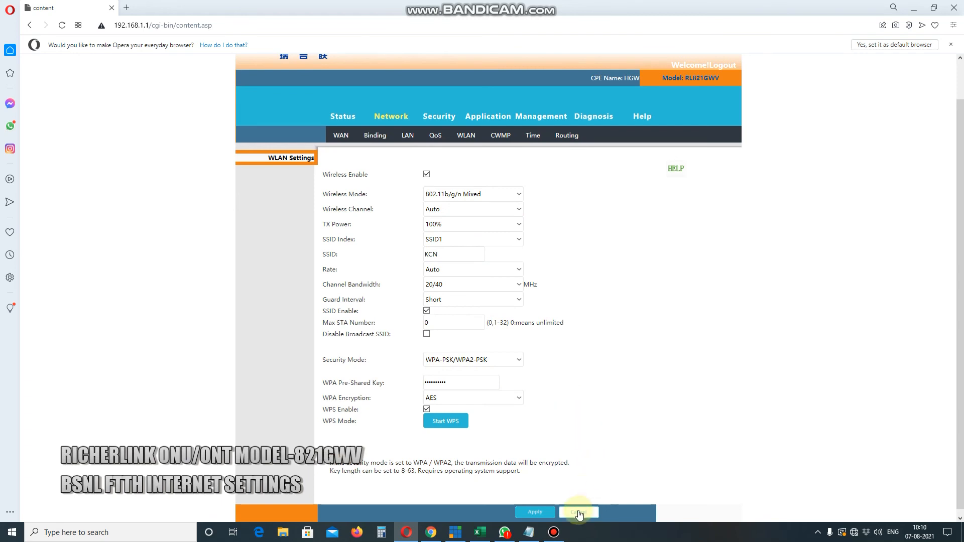
pyautogui.click(553, 532)
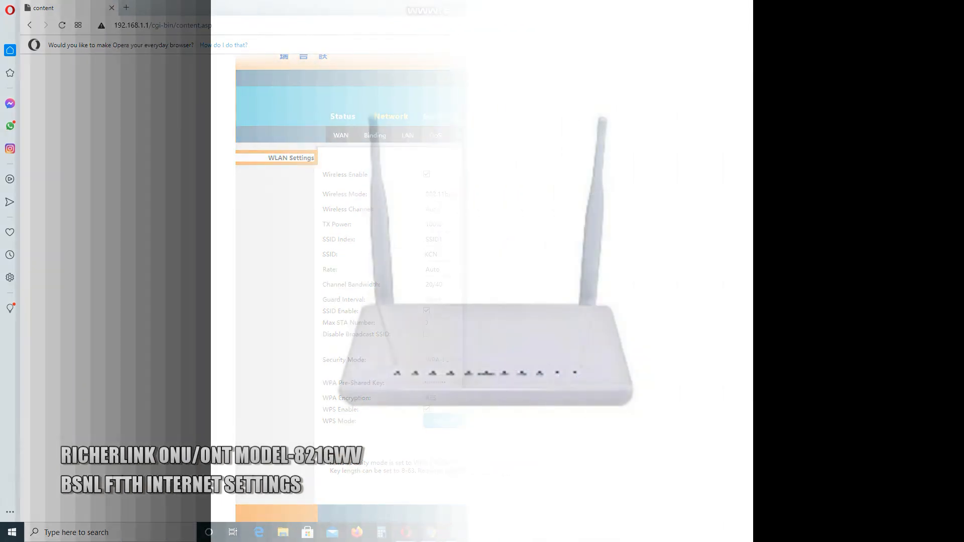